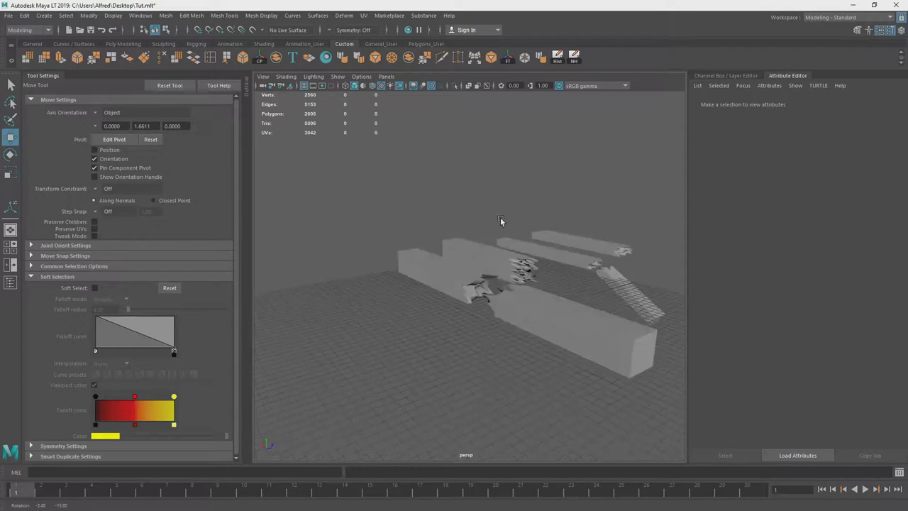
- Examine the existing broken beams and their splintered ends from several angles, checking the wireframe of each piece
drag(364, 166, 603, 330)
click(630, 217)
drag(394, 144, 586, 340)
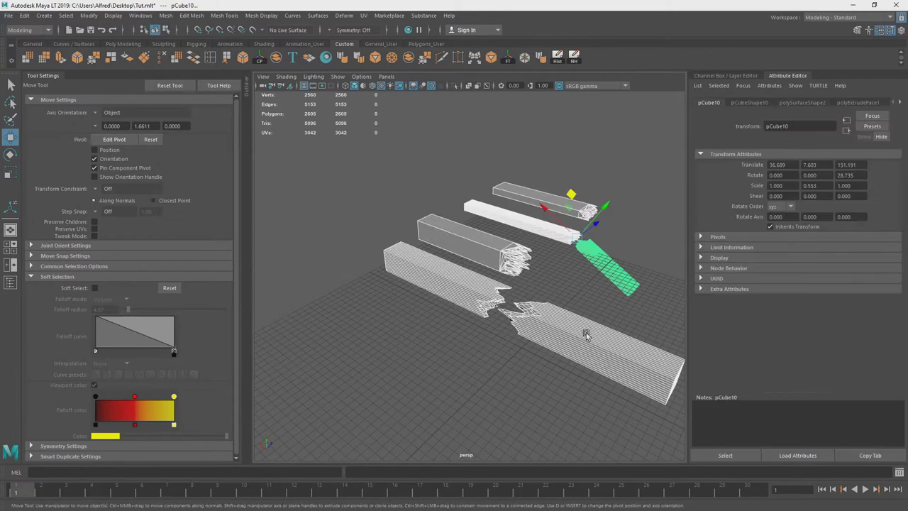
click(620, 156)
drag(560, 151, 593, 218)
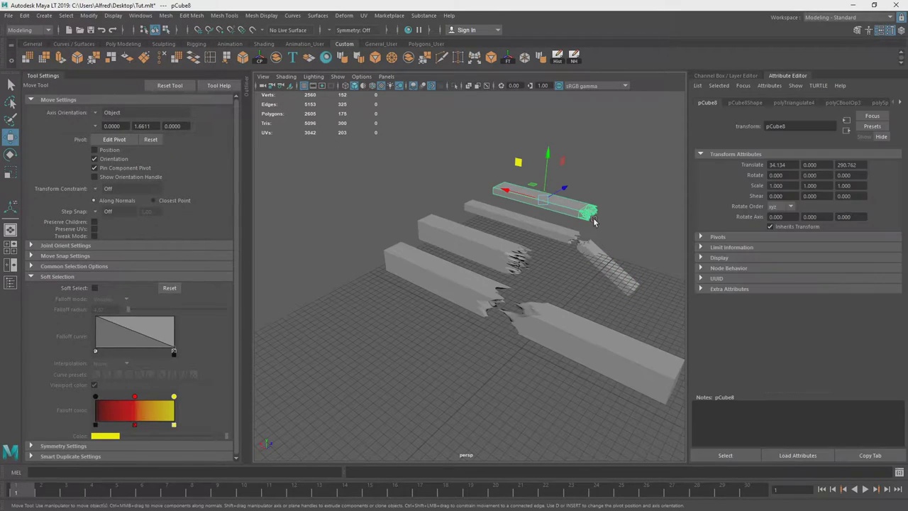
click(660, 204)
drag(535, 219, 597, 263)
click(644, 189)
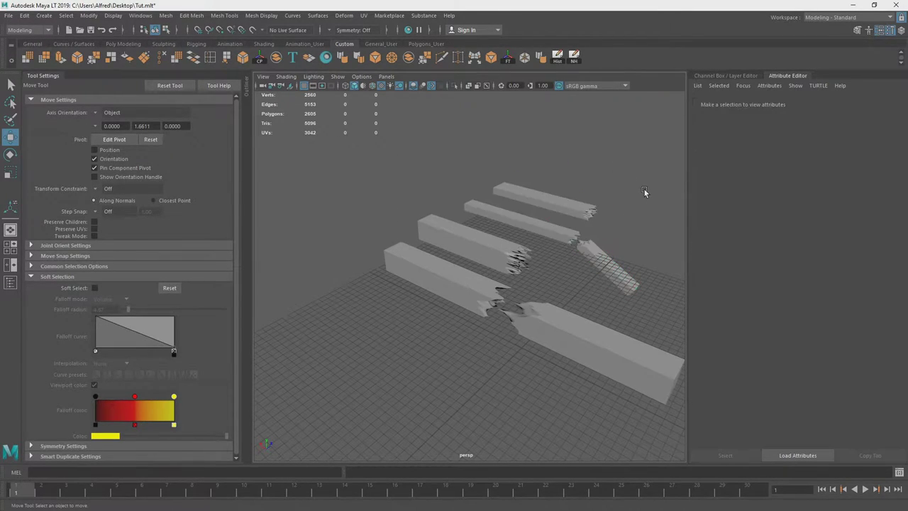
alt+drag(602, 213, 556, 220)
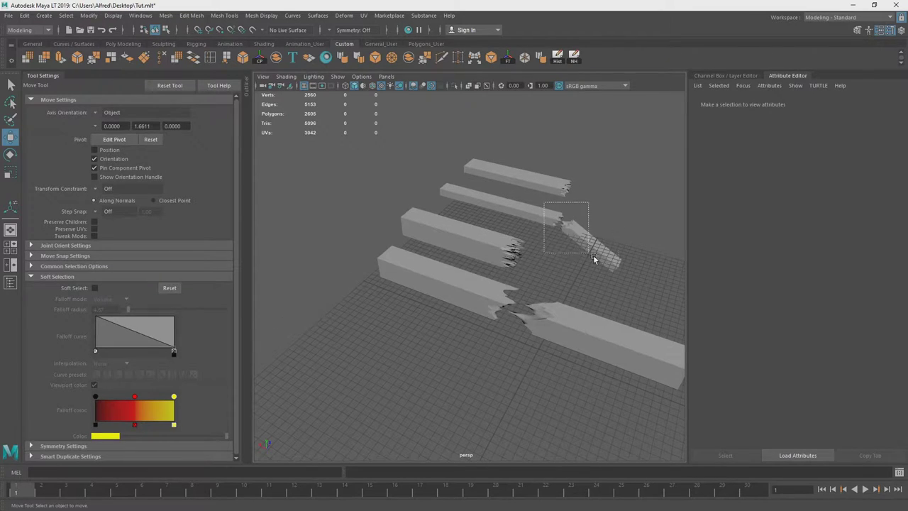
alt+drag(614, 212, 550, 229)
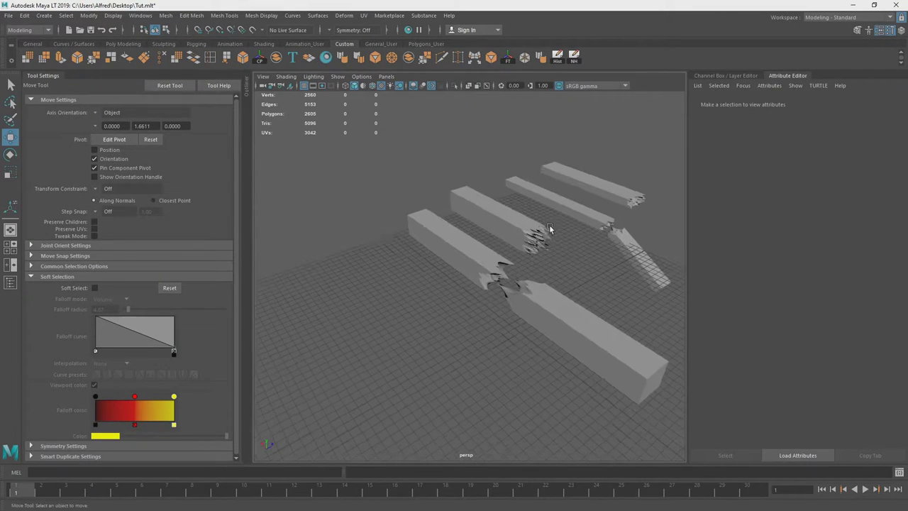
- Create a polygon cube, scale it to about 4.35 × 0.244 × 0.611 as a long plank, and place it beside the broken beams
click(125, 44)
click(346, 324)
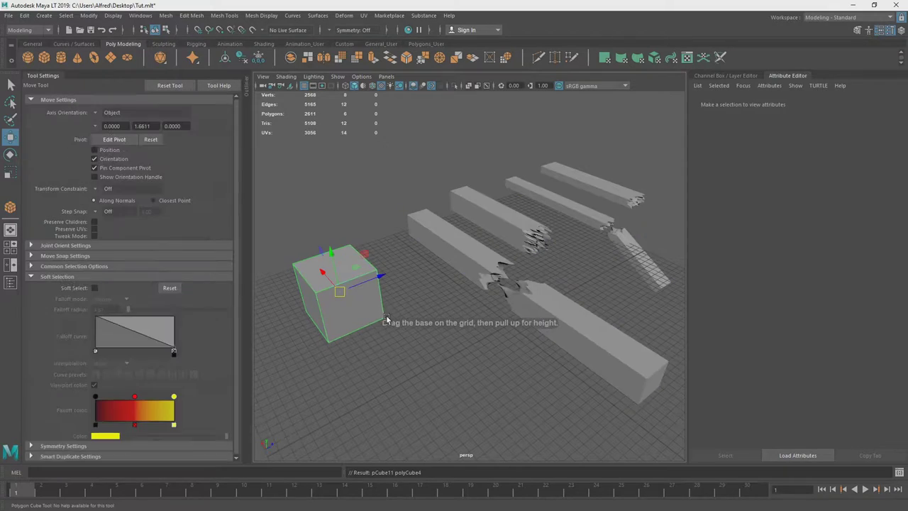
key(f)
key(r)
drag(470, 236, 266, 233)
alt+drag(403, 211, 489, 253)
scroll(489, 252, down, 3)
alt+middle_drag(489, 253, 486, 251)
key(w)
drag(430, 278, 298, 296)
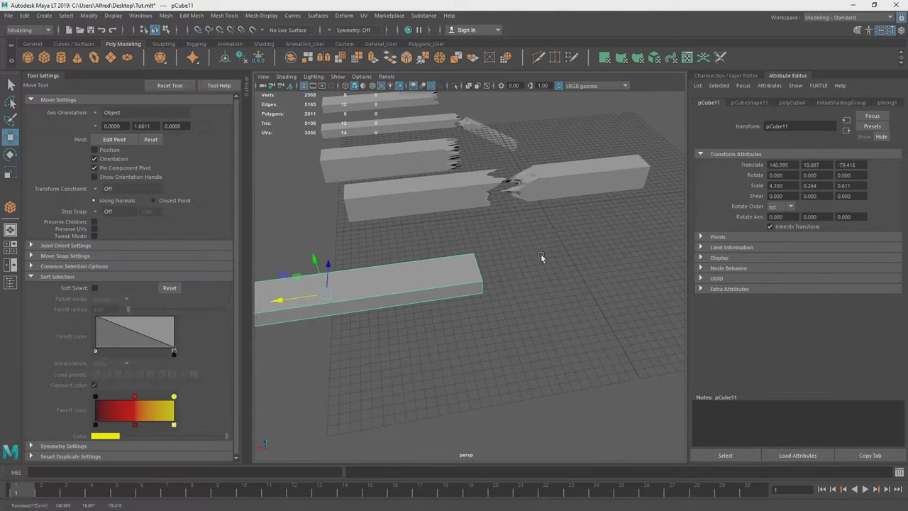
- Create a polygon plane on the grid near the plank's end and rotate it -90 degrees about Z so it stands upright
alt+drag(542, 254, 510, 176)
click(296, 184)
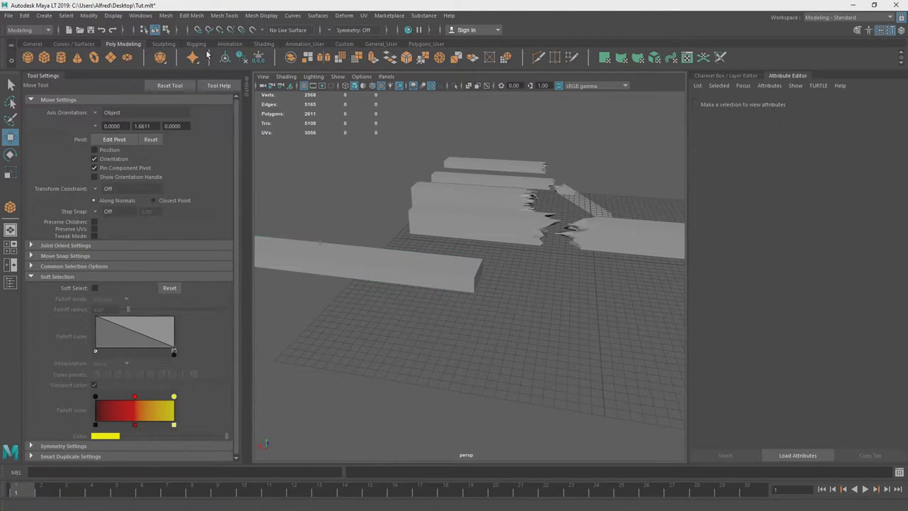
click(110, 57)
drag(494, 358, 495, 286)
key(e)
click(478, 346)
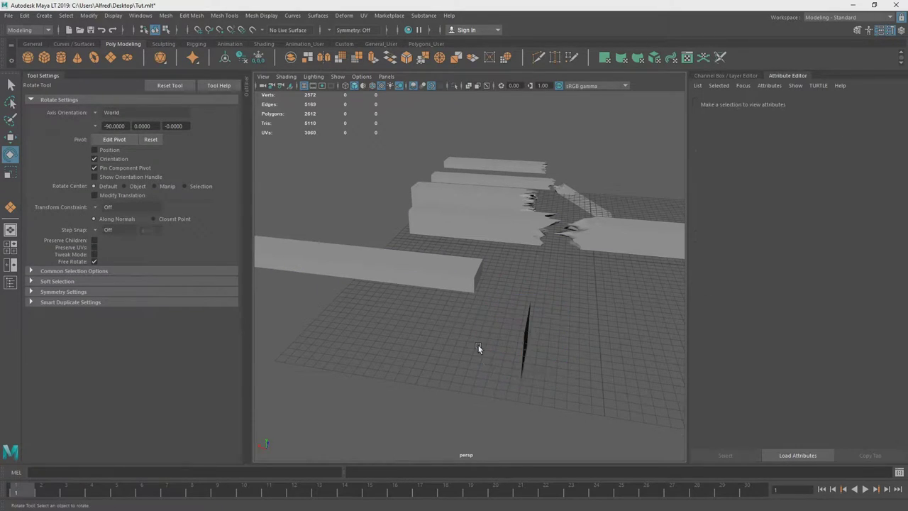
- Move the upright plane to about 80.6, 19.2, -82.0 so it crosses the plank near its end
alt+drag(478, 346, 547, 336)
key(w)
click(539, 286)
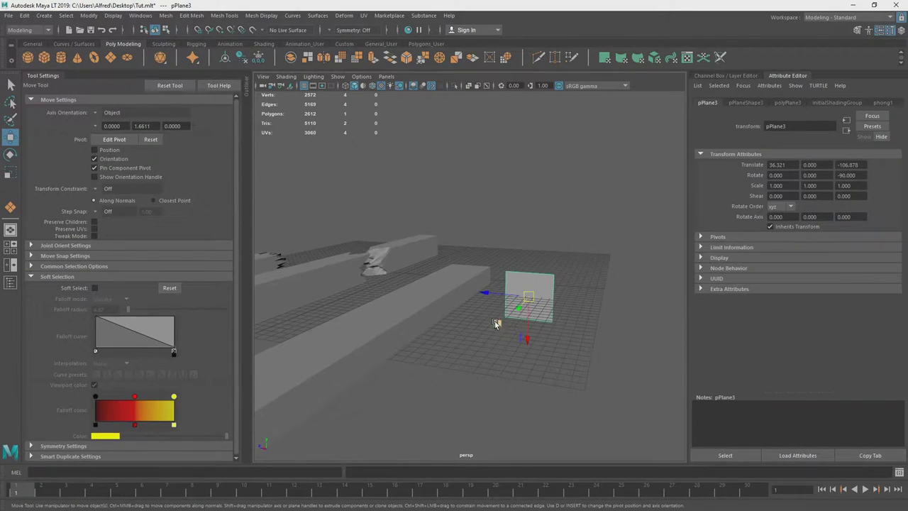
drag(495, 323, 412, 319)
drag(505, 283, 444, 298)
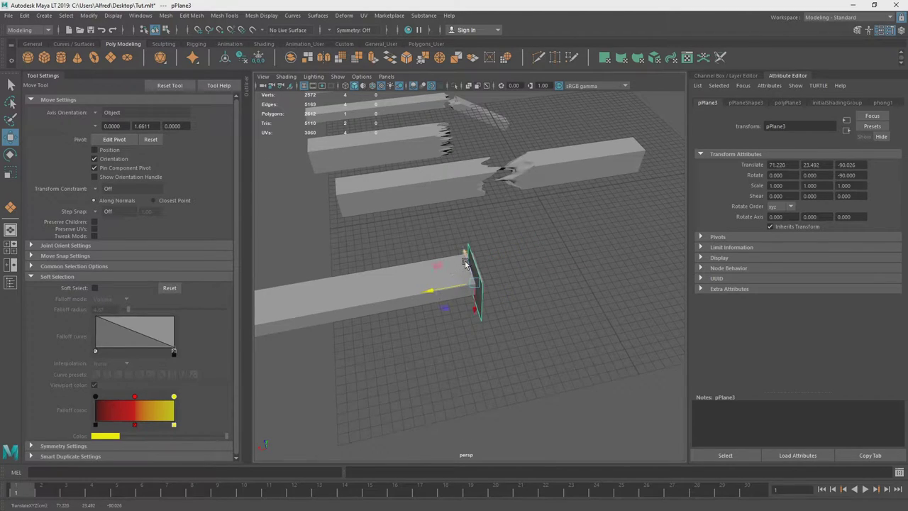
drag(464, 262, 466, 300)
- Insert 20 evenly spaced edge loops in both directions on the plane using the Insert Edge Loop tool
click(345, 44)
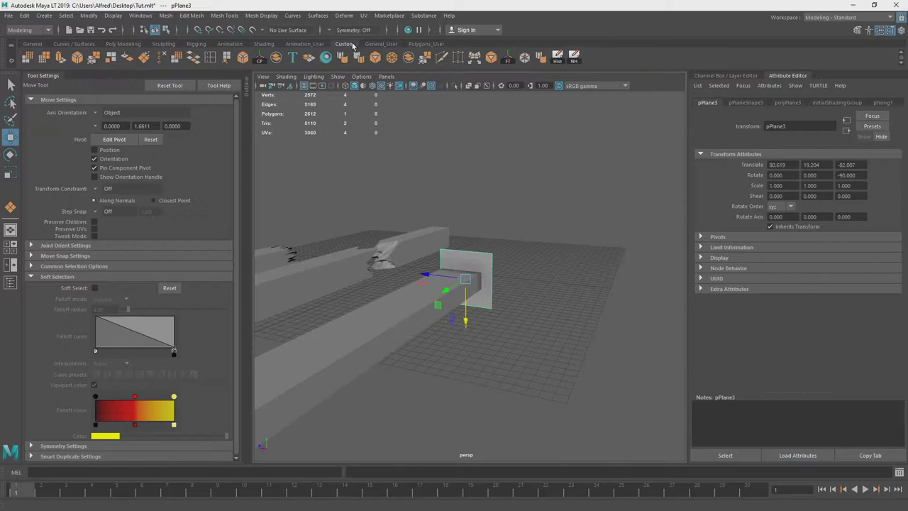
click(210, 57)
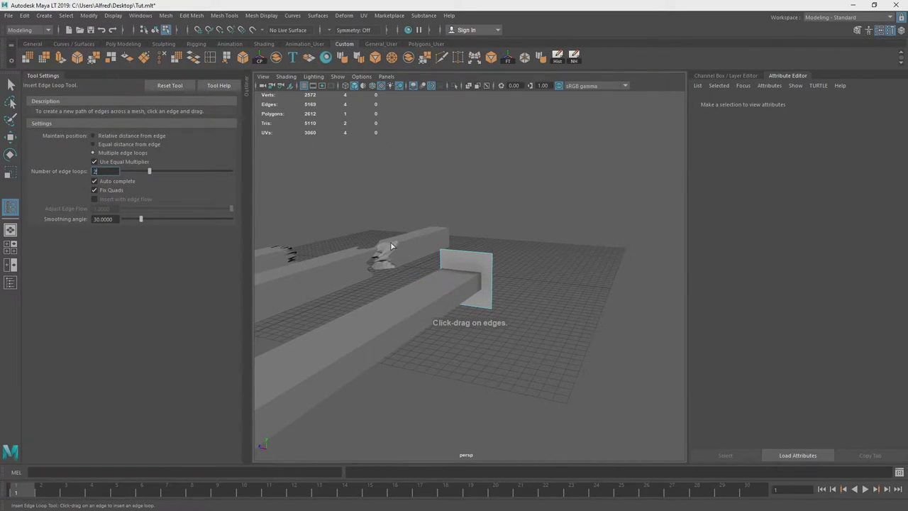
key(Return)
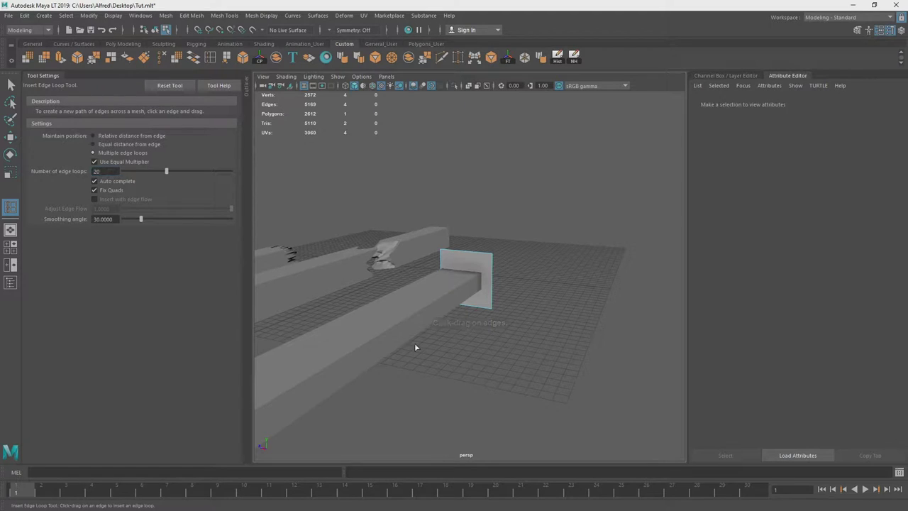
scroll(414, 344, up, 3)
click(510, 259)
click(491, 237)
alt+drag(491, 236, 468, 256)
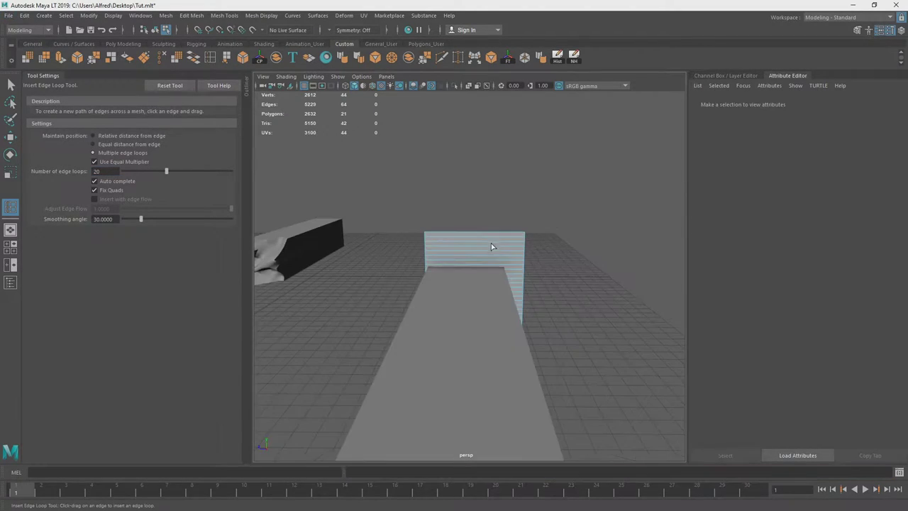
- Apply Transform Component to the plane's vertices with a Random value of 0.25
click(9, 84)
right_drag(466, 243, 522, 189)
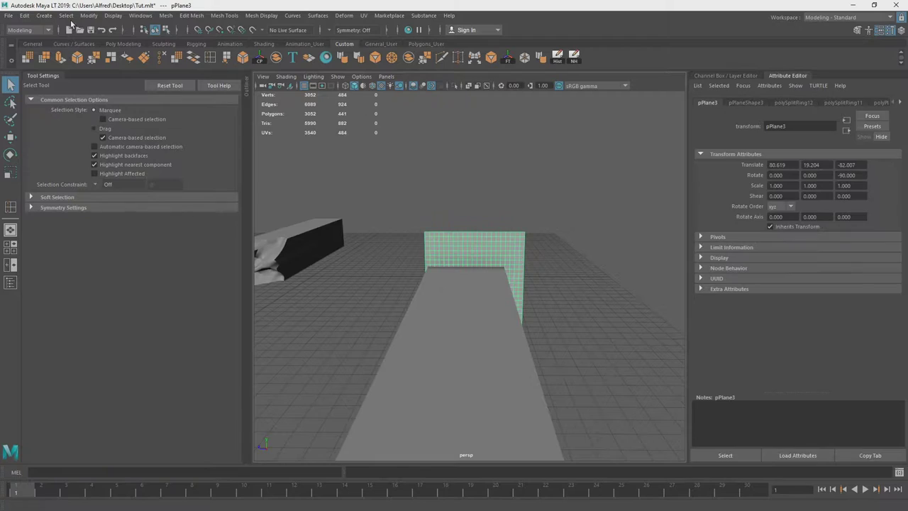
click(163, 16)
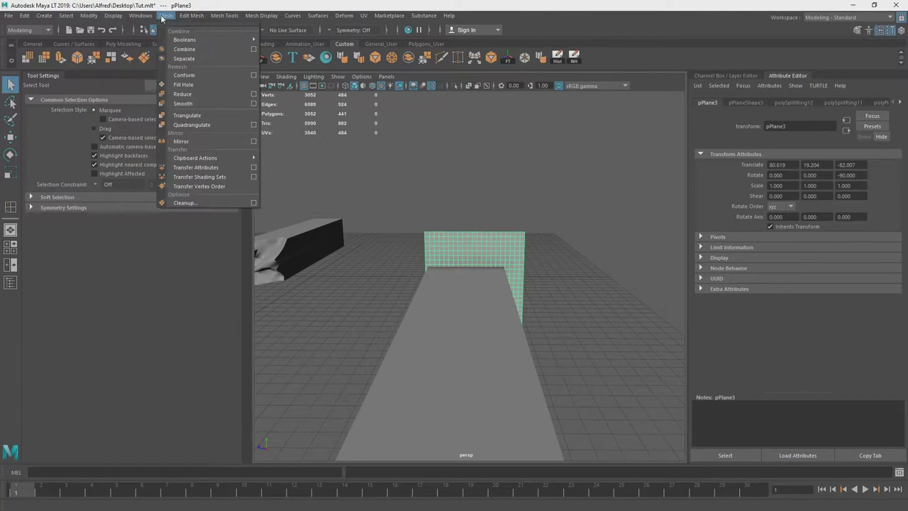
mouse_move(190, 16)
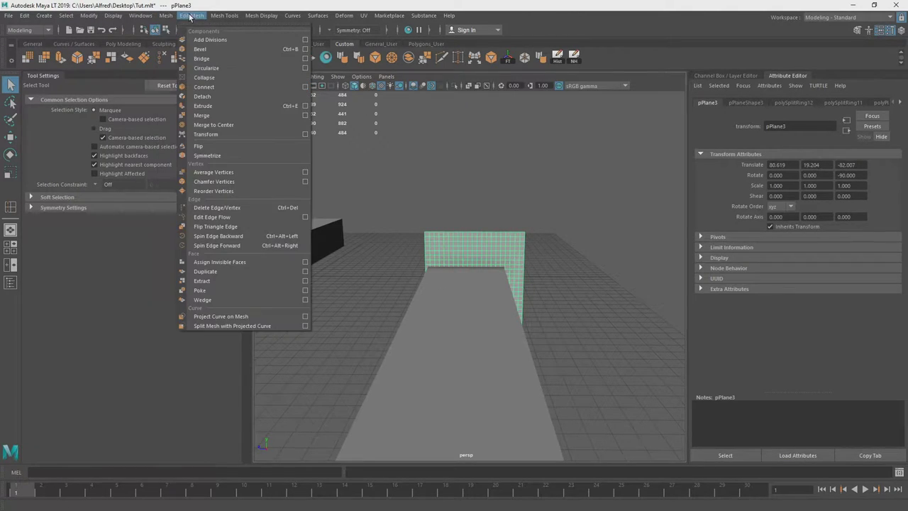
click(304, 135)
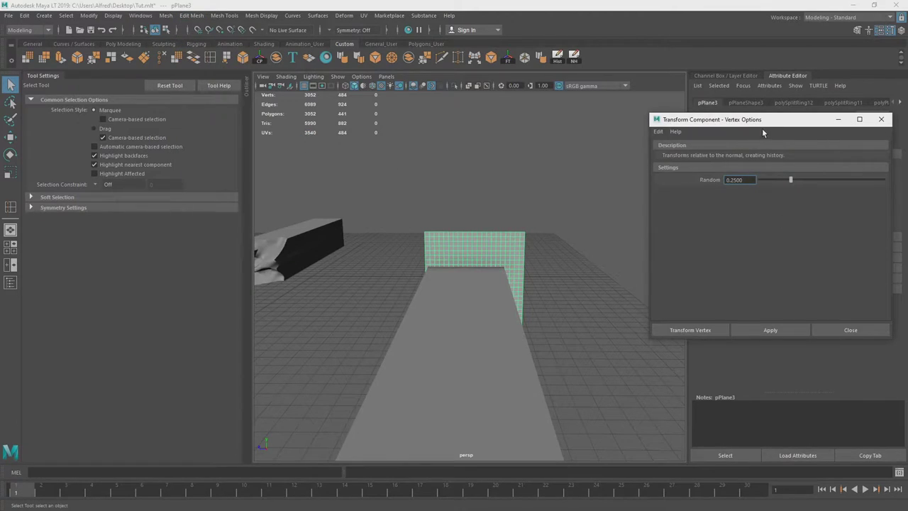
drag(759, 119, 696, 105)
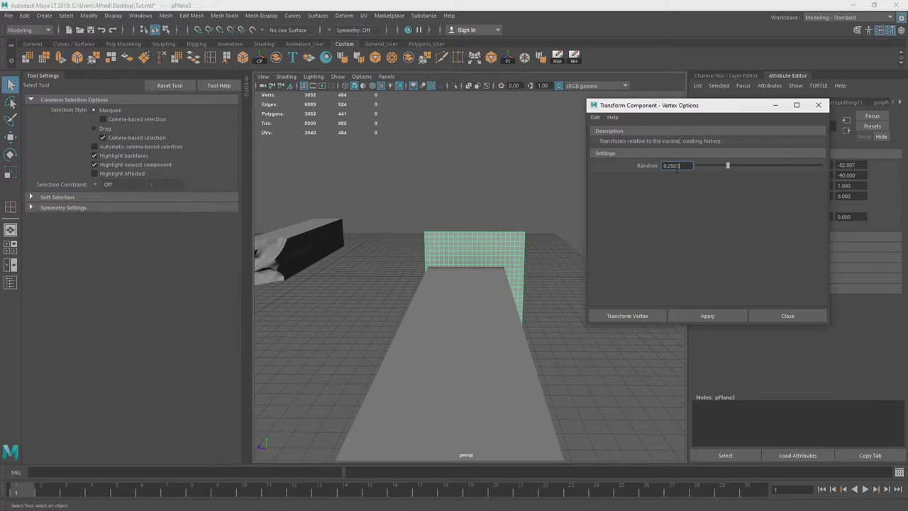
click(627, 316)
- Return to object mode and examine the randomized plane around the plank's end from several angles
alt+drag(305, 237, 567, 305)
key(q)
click(560, 197)
alt+middle_drag(560, 197, 475, 181)
alt+drag(496, 269, 470, 257)
key(F8)
alt+drag(532, 234, 488, 218)
click(488, 218)
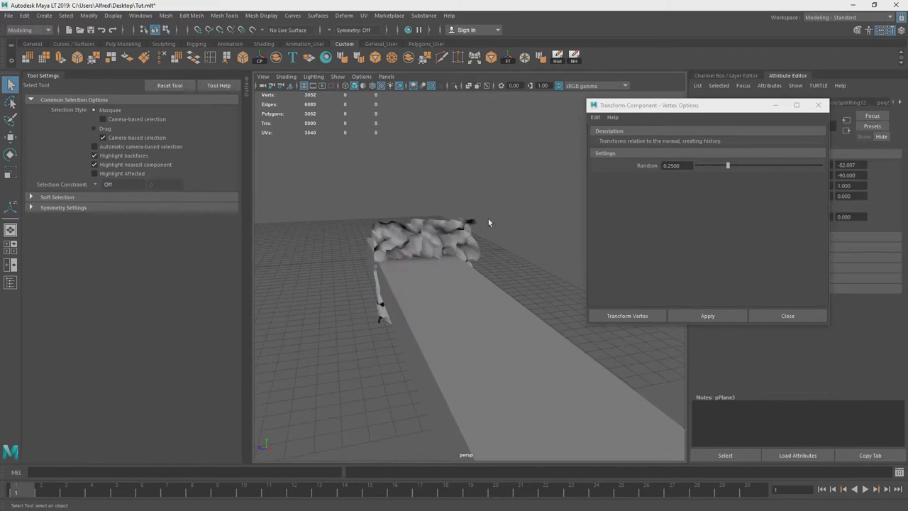
- Move the randomized plane along the plank's length so that it cuts through the plank near its end
alt+drag(436, 247, 477, 232)
click(464, 234)
key(w)
alt+drag(434, 298, 392, 283)
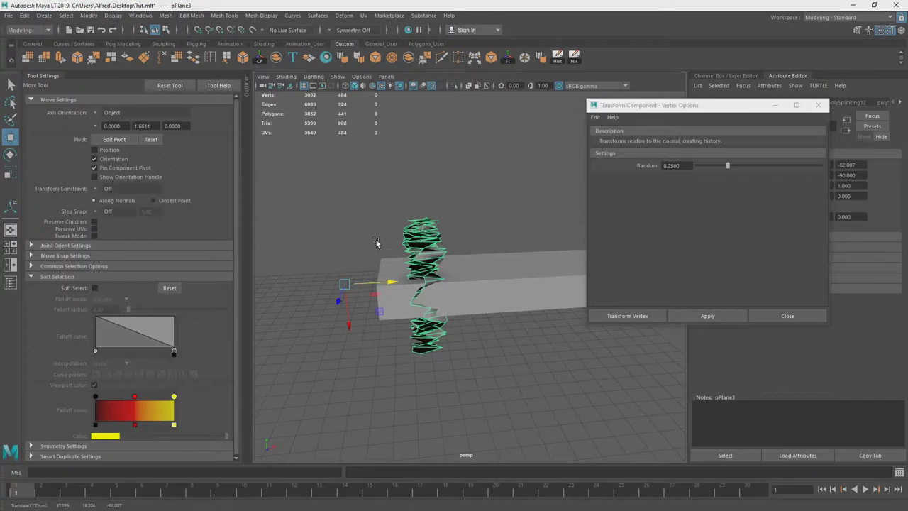
drag(358, 221, 411, 345)
- Subtract the randomized plane from the plank with a Boolean Difference
click(457, 238)
alt+drag(457, 238, 438, 284)
alt+drag(473, 257, 441, 272)
click(441, 272)
click(437, 225)
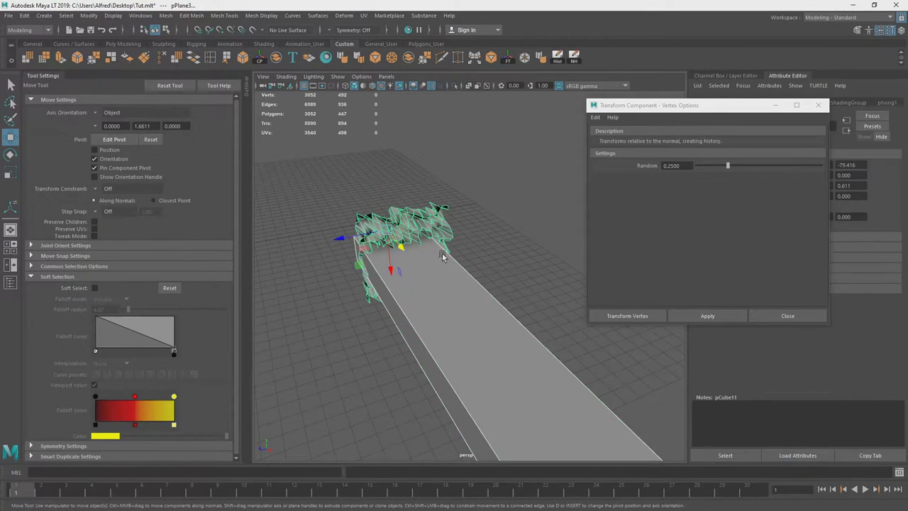
click(201, 17)
mouse_move(180, 40)
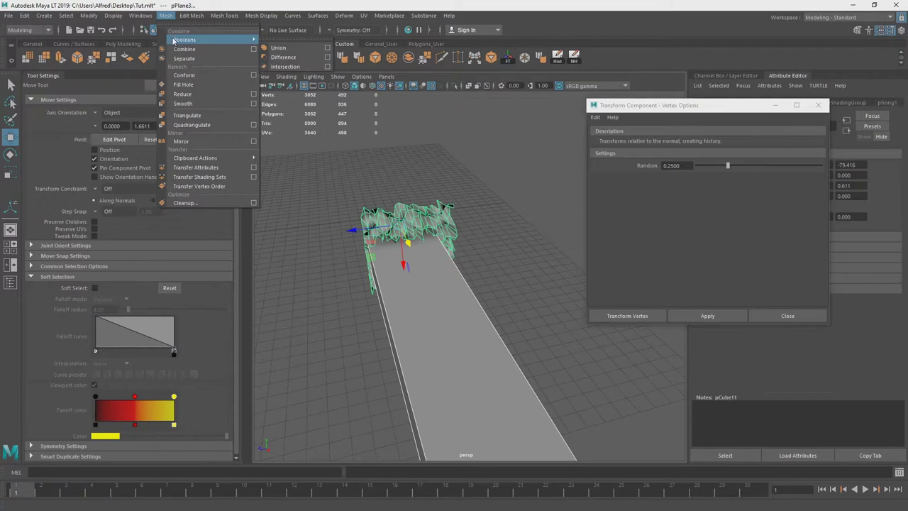
click(281, 56)
- Select the plank's long top face in face mode and examine how it meets the jagged end
alt+drag(441, 260, 458, 293)
click(531, 245)
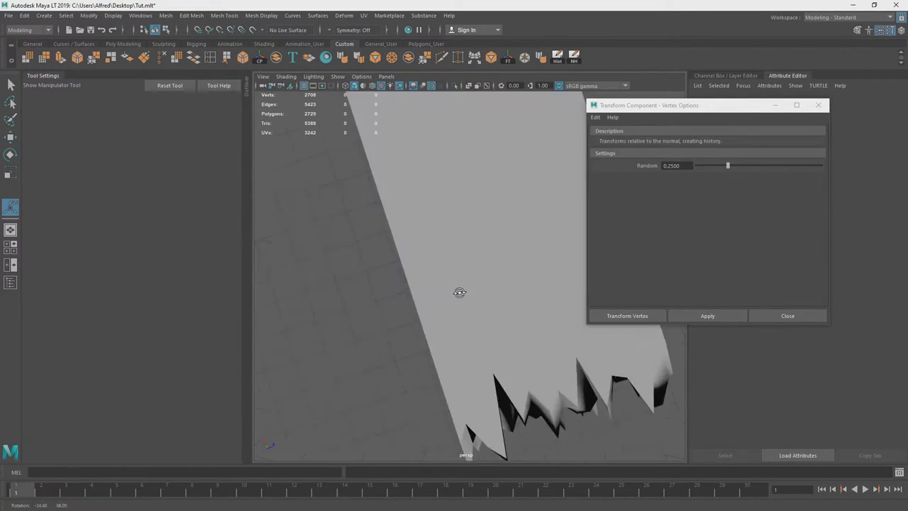
alt+middle_drag(458, 293, 397, 260)
click(412, 218)
right_drag(412, 218, 400, 280)
click(379, 306)
scroll(417, 310, down, 5)
alt+drag(378, 306, 370, 276)
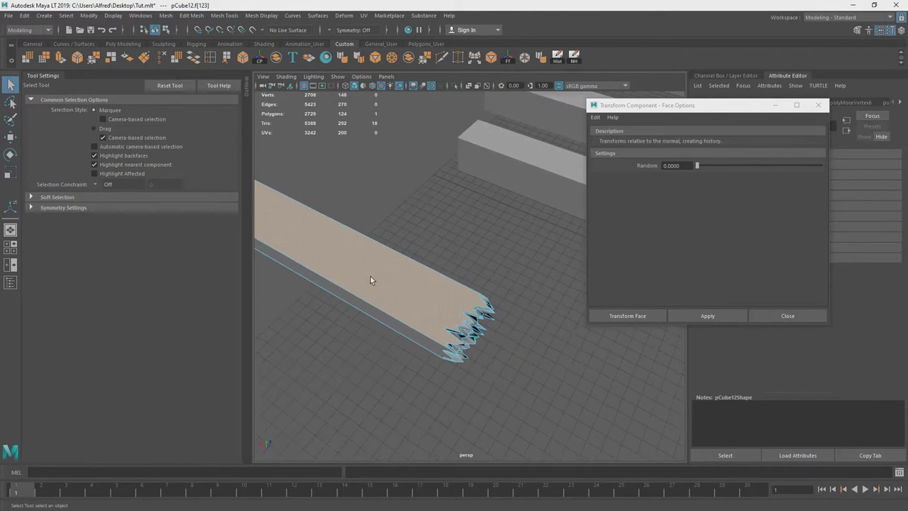
- Undo the face selection and the Boolean Difference, and select the uncut plank
mouse_move(461, 280)
alt+mouse_down()
mouse_move(450, 242)
mouse_move(454, 203)
mouse_move(516, 284)
mouse_move(469, 269)
alt+mouse_up()
key(ctrl+z)
key(ctrl+z)
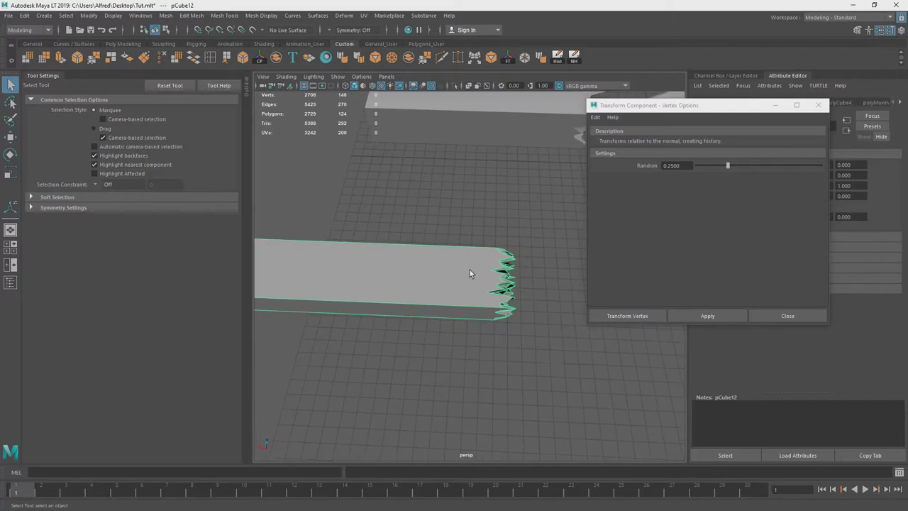
key(ctrl+z)
key(ctrl+z)
click(450, 295)
click(449, 295)
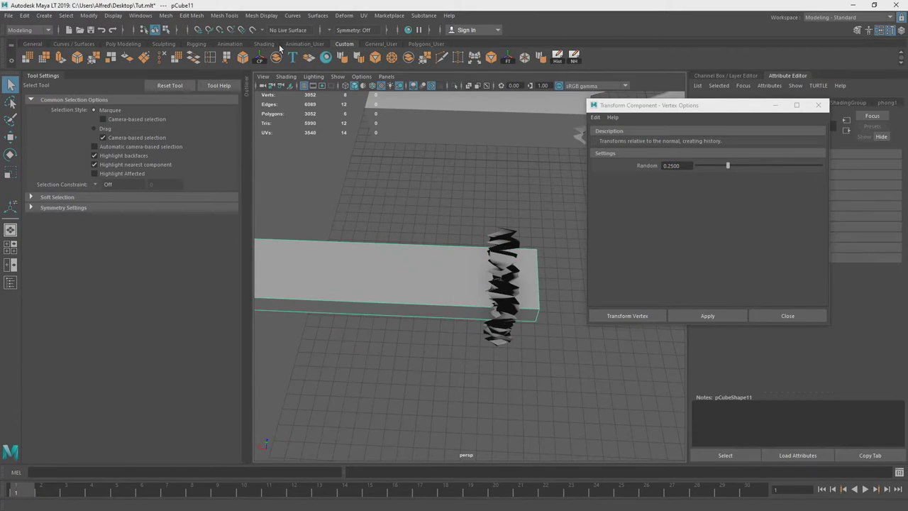
- Insert one edge loop around the plank just behind the jagged plane, using relative distance from edge
click(210, 58)
click(476, 248)
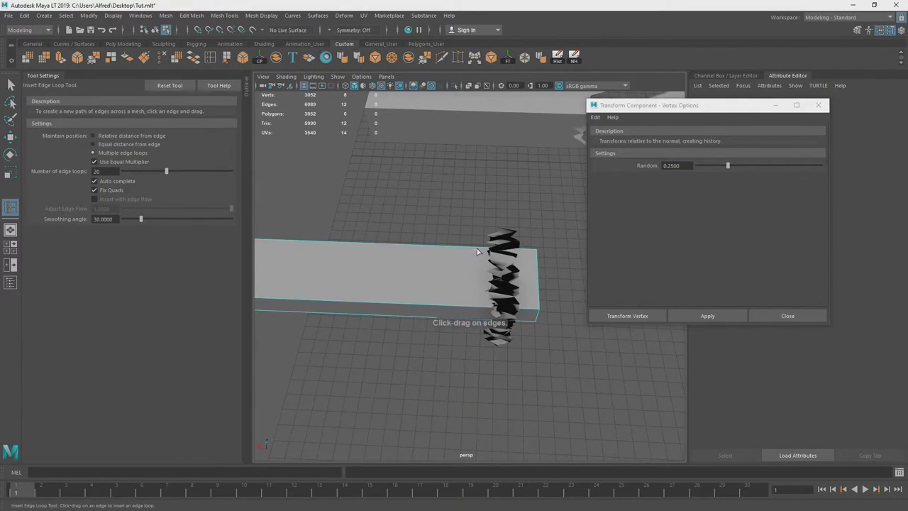
key(ctrl+z)
click(129, 136)
drag(434, 246, 478, 254)
alt+drag(465, 301, 479, 280)
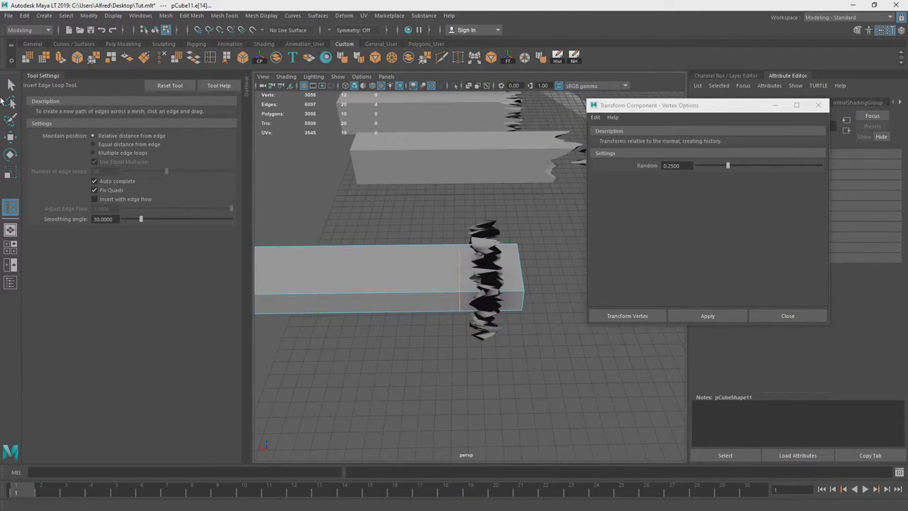
- Select the plank and the jagged plane in object mode and cut the plank with a Boolean Difference
right_drag(498, 259, 541, 217)
click(486, 239)
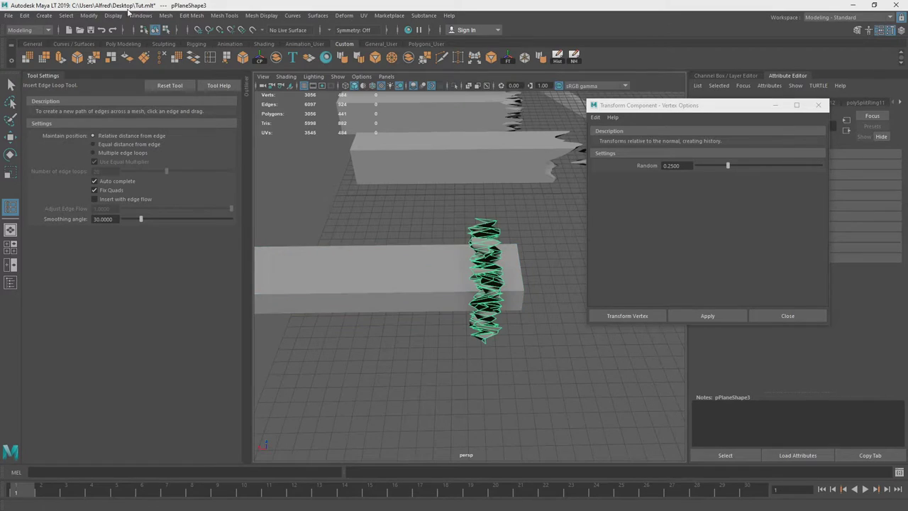
click(428, 277)
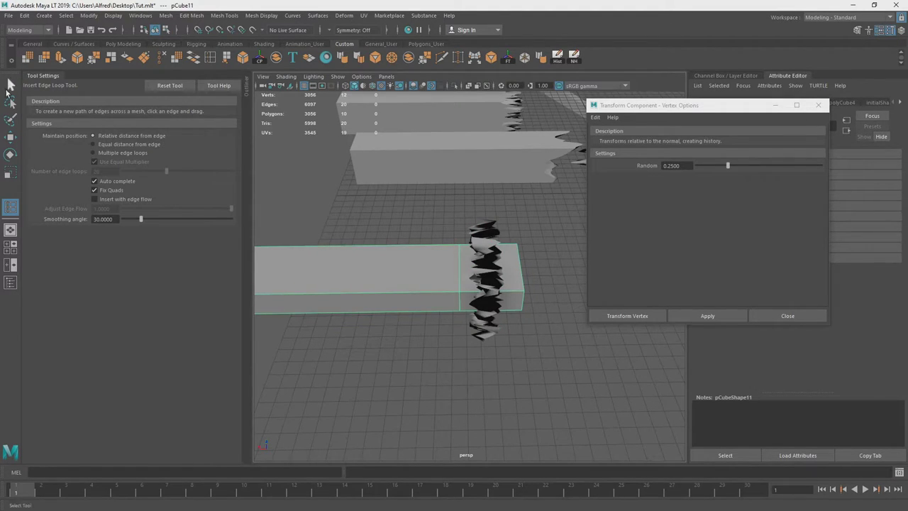
click(10, 85)
click(477, 229)
click(165, 15)
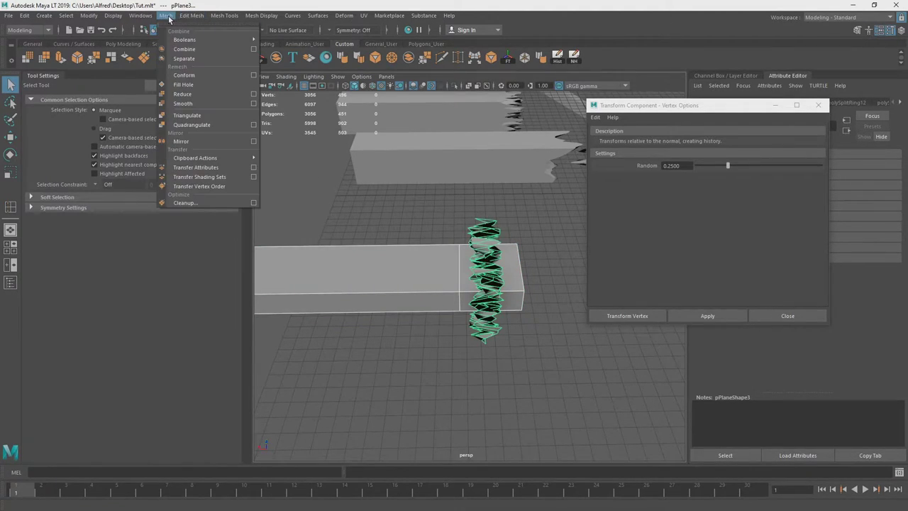
mouse_move(186, 36)
click(287, 56)
click(449, 253)
- Select the four short side faces around the plank's jagged end and triangulate them
alt+drag(505, 298, 459, 273)
scroll(448, 265, up, 5)
right_drag(448, 265, 446, 302)
click(405, 250)
shift+click(389, 310)
alt+drag(419, 369, 441, 295)
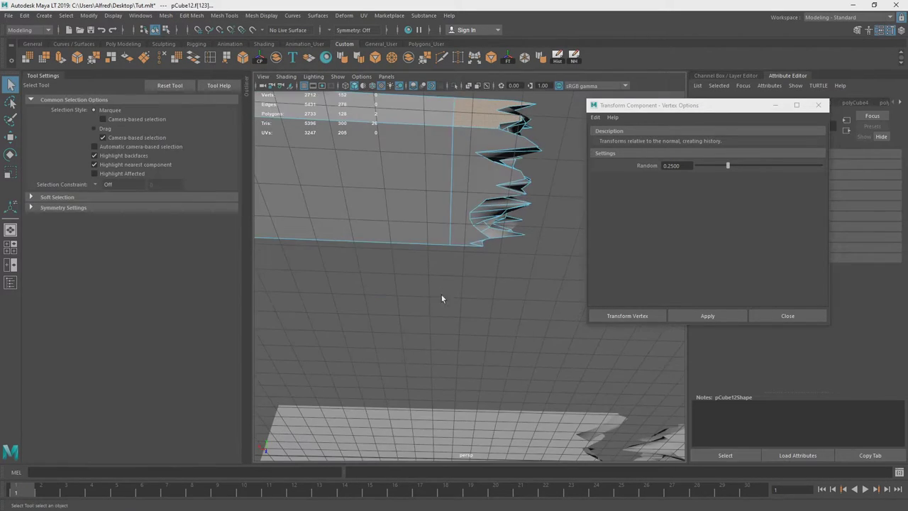
shift+click(470, 212)
mouse_move(470, 217)
alt+mouse_down()
mouse_move(362, 280)
mouse_move(464, 231)
alt+mouse_up()
shift+click(472, 208)
click(224, 15)
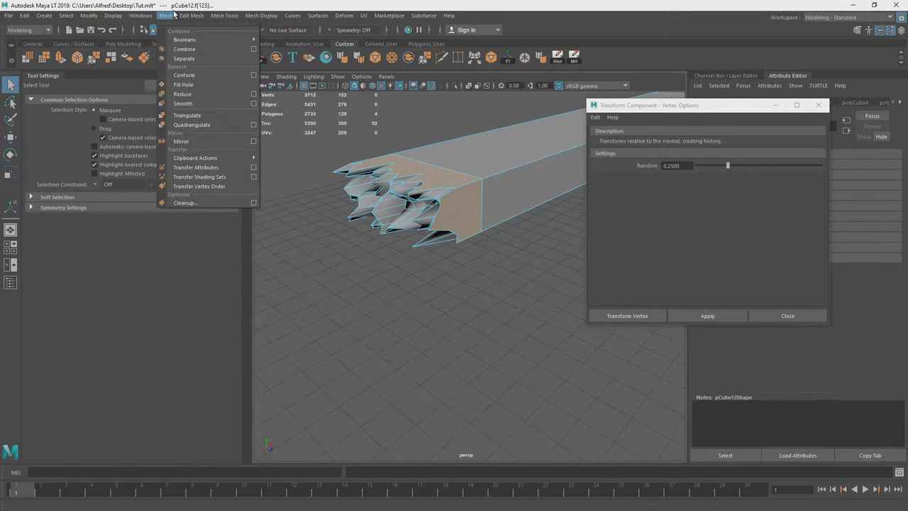
mouse_move(207, 21)
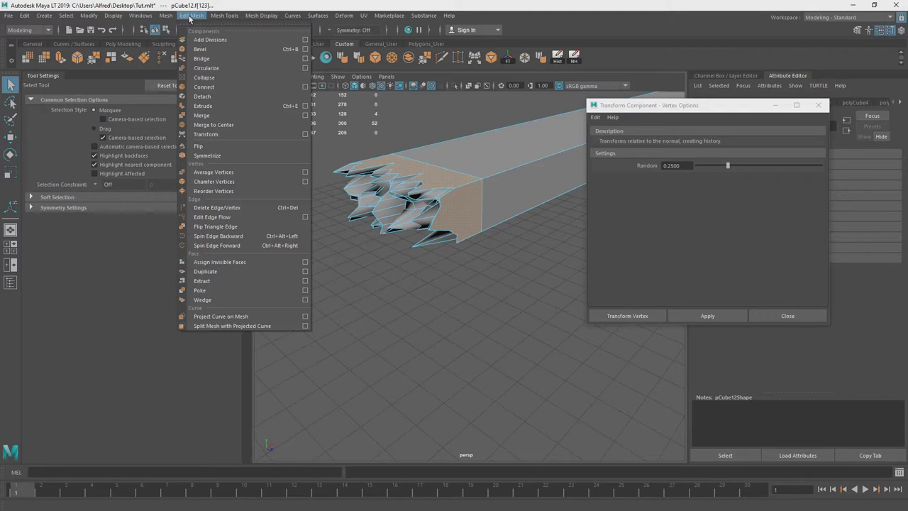
mouse_move(167, 17)
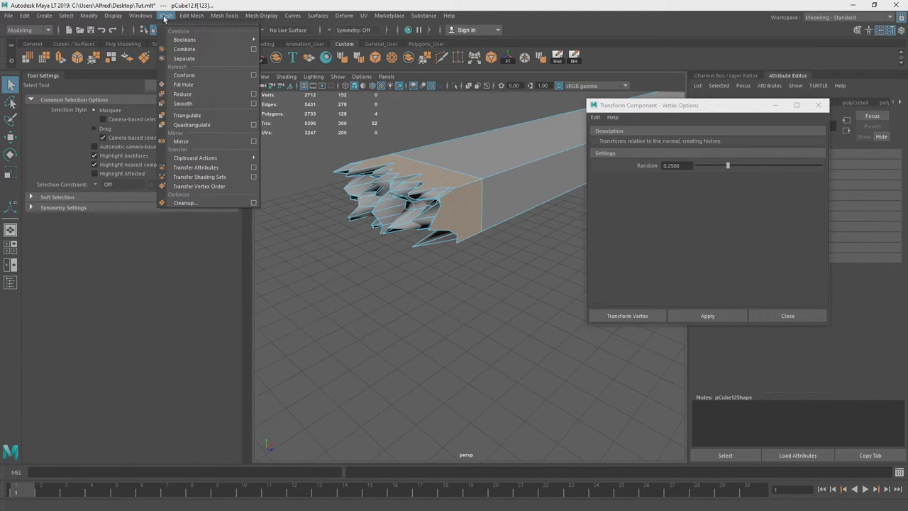
click(188, 117)
- Return to object mode and examine the triangulated plank alongside the other broken planks
alt+drag(376, 149, 455, 195)
right_drag(455, 195, 518, 91)
alt+drag(433, 335, 456, 417)
click(456, 415)
mouse_move(449, 358)
alt+mouse_down()
mouse_move(465, 354)
mouse_move(438, 359)
mouse_move(454, 358)
alt+mouse_up()
key(f)
click(502, 238)
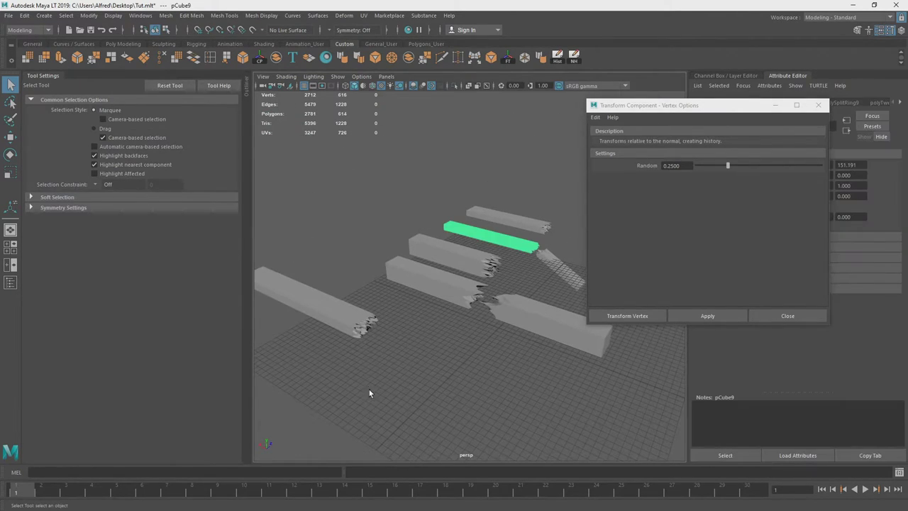
alt+middle_drag(369, 389, 450, 347)
- Create a polygon cube beside the broken planks and move and scale it into a long uncut plank
click(109, 46)
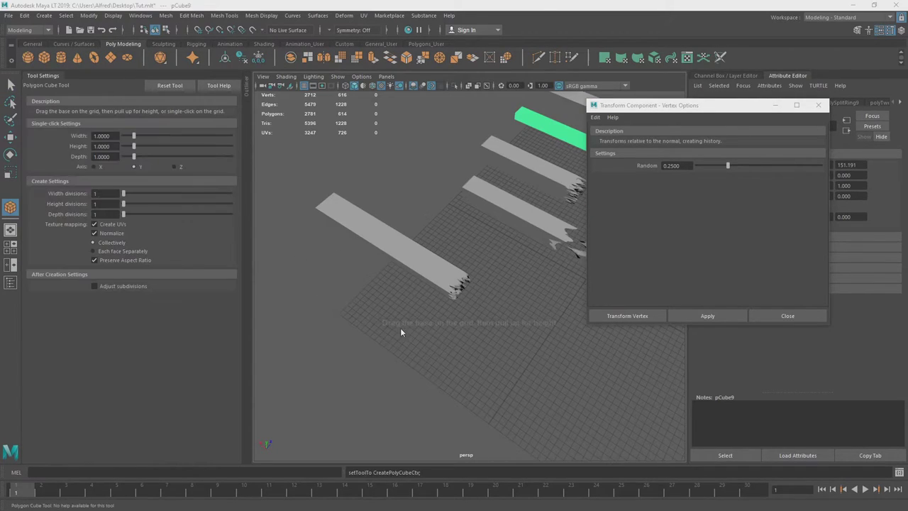
drag(401, 330, 55, 228)
key(r)
key(w)
drag(329, 295, 345, 279)
key(e)
key(e)
key(r)
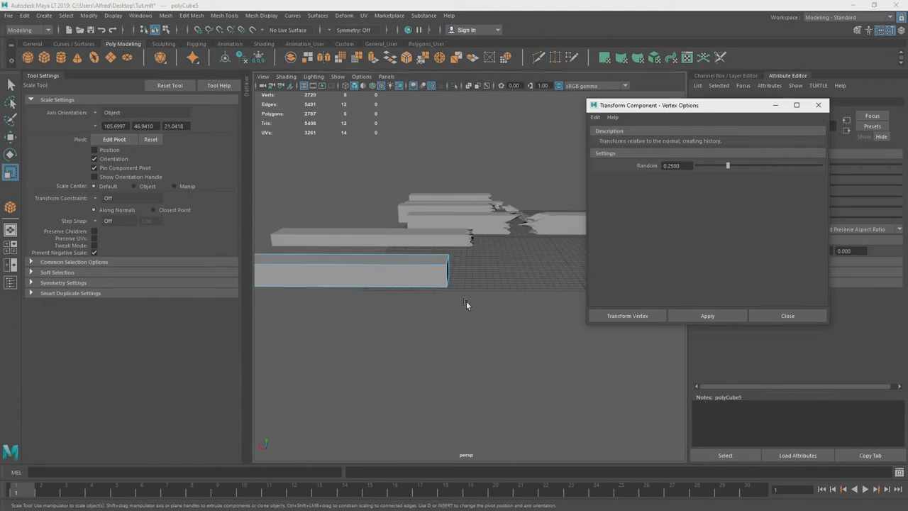
mouse_move(466, 305)
alt+mouse_down()
mouse_move(447, 310)
mouse_move(395, 284)
alt+mouse_up()
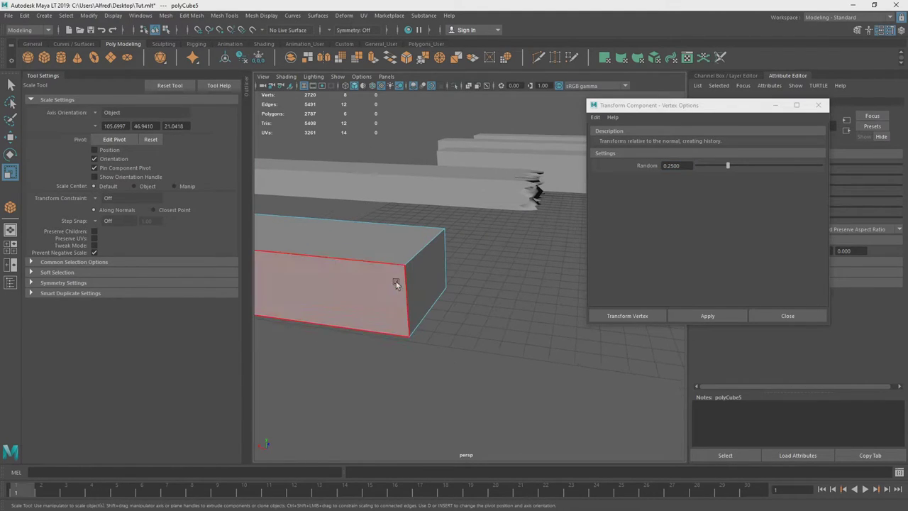
- Insert 20 evenly spaced edge loops across the new plank's width, running along its length
click(349, 46)
click(212, 58)
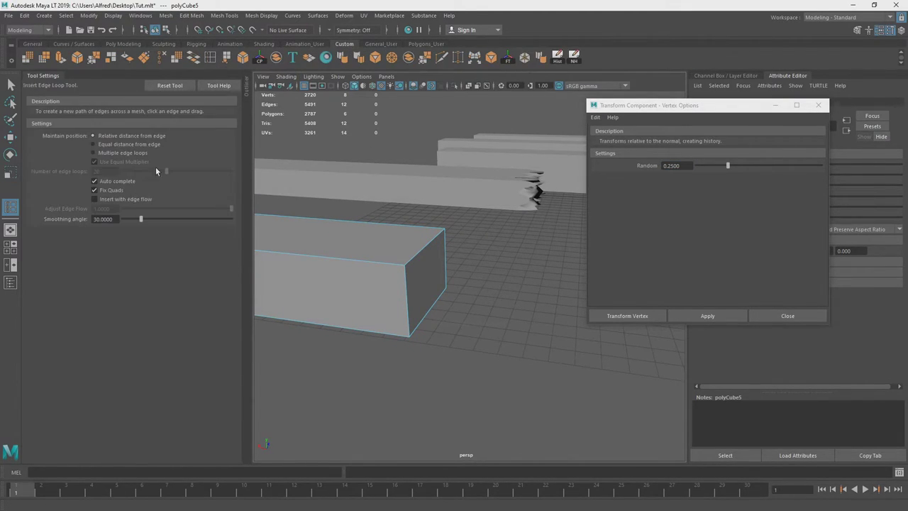
click(107, 153)
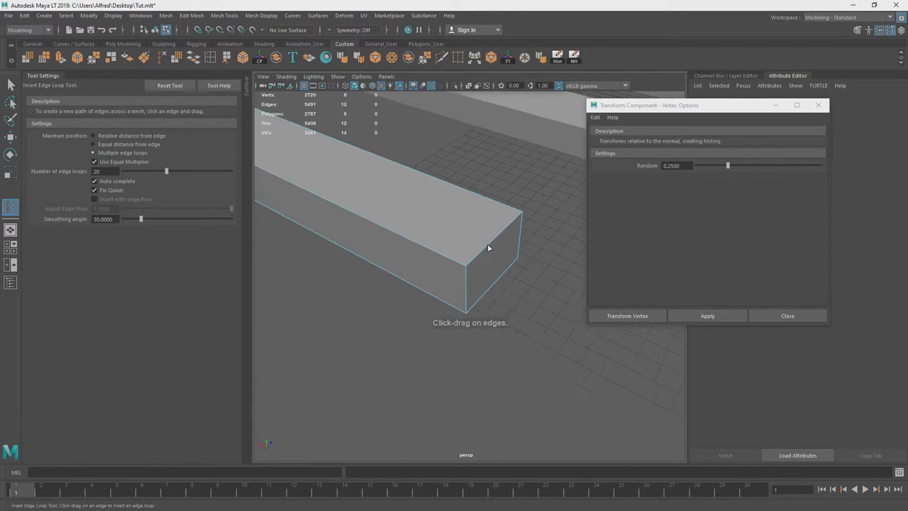
click(487, 246)
alt+drag(529, 269, 503, 272)
- Try 8 evenly spaced edge loops across the plank's height, undo them, and insert a denser set
drag(94, 172, 120, 168)
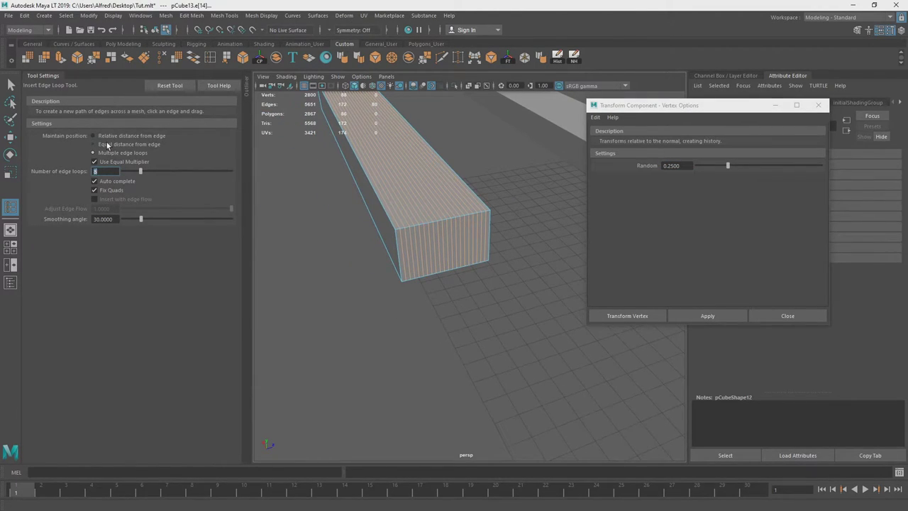
click(440, 256)
alt+drag(440, 255, 423, 246)
key(ctrl+z)
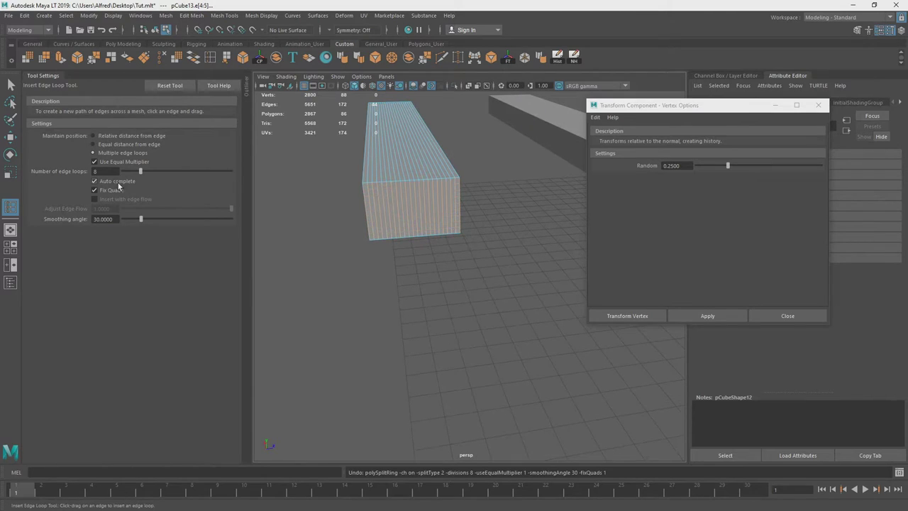
click(426, 197)
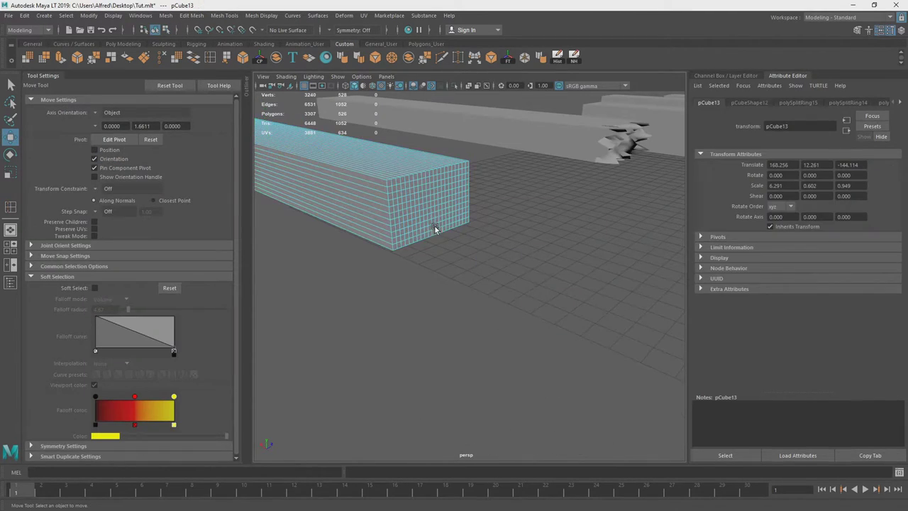
- Select several scattered vertices on the plank's gridded end face in vertex mode
alt+drag(435, 226, 448, 209)
right_drag(448, 207, 418, 213)
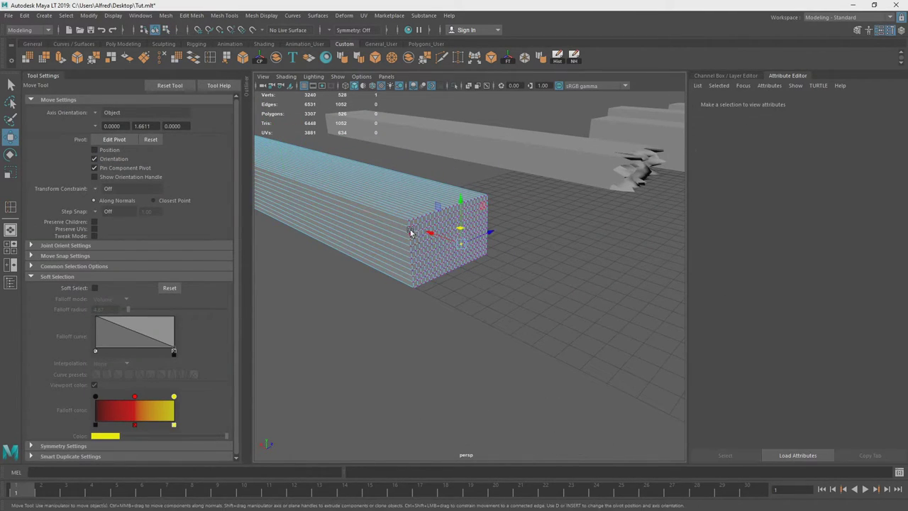
click(411, 232)
shift+click(469, 214)
shift+click(468, 246)
shift+click(480, 252)
shift+click(419, 261)
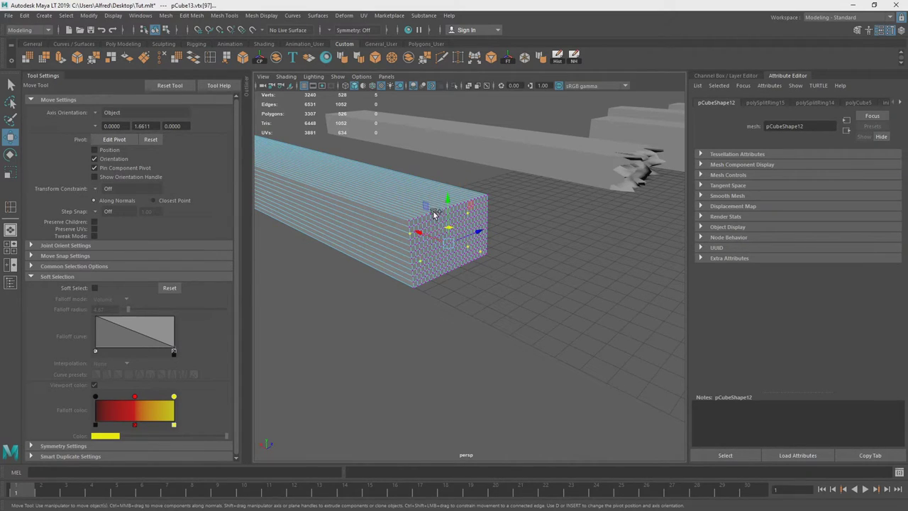
shift+click(436, 213)
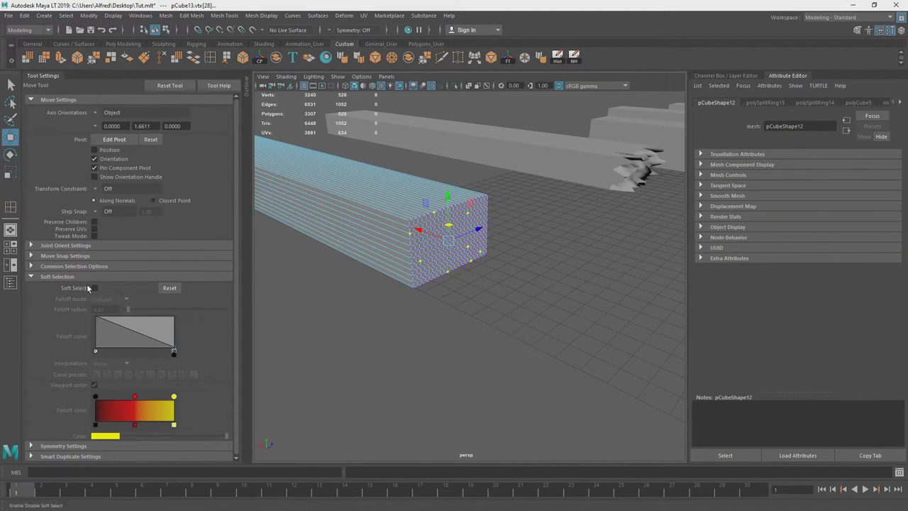
- Turn on Soft Select, try pushing the vertices into the plank with a 7.94 falloff radius, and undo the push
key(b)
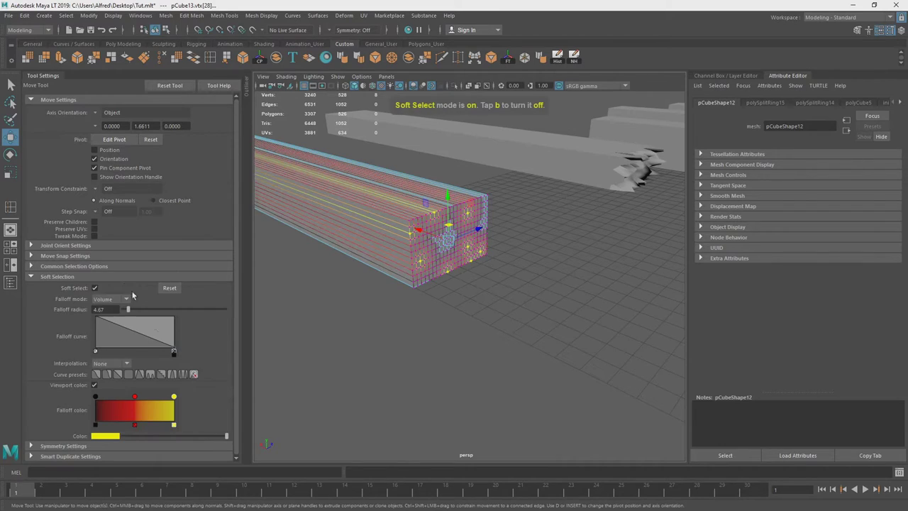
drag(134, 309, 131, 311)
middle_drag(421, 229, 441, 244)
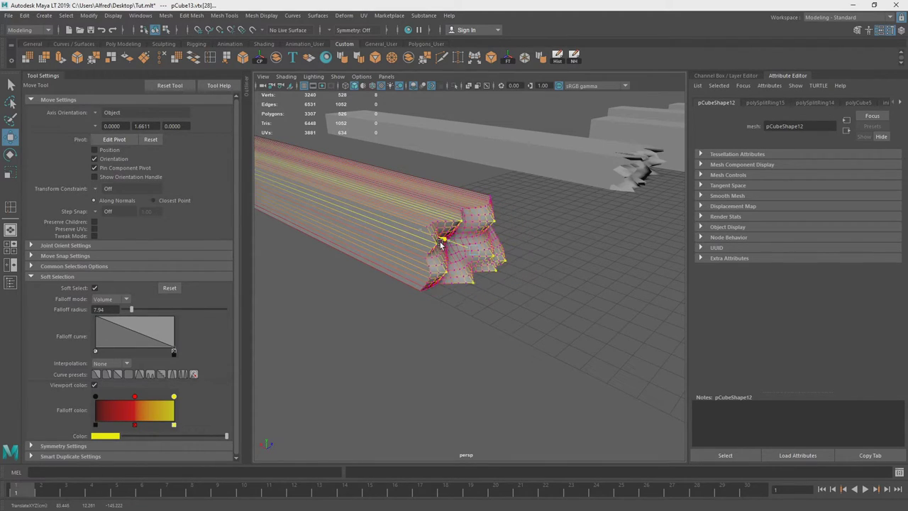
key(ctrl+z)
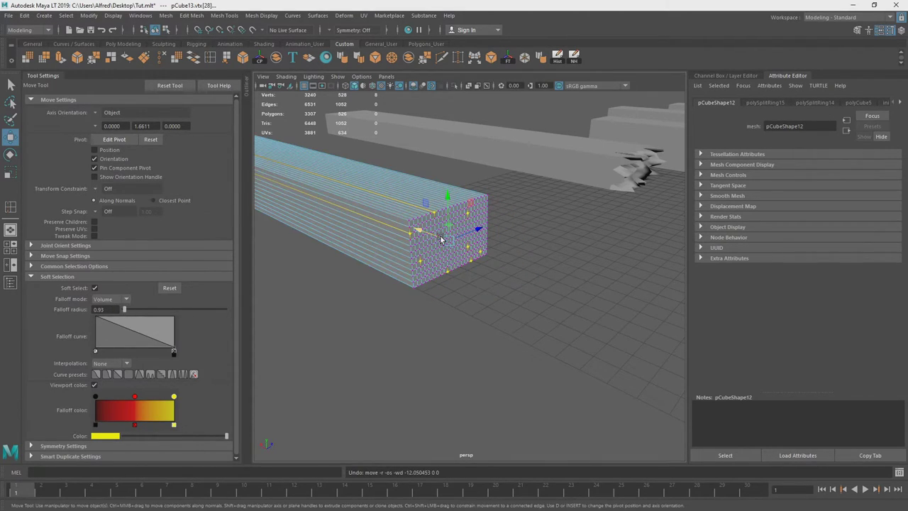
- Set the soft-select falloff radius to 5.61, test pushing the end vertices inward, and undo the push
drag(130, 311, 130, 310)
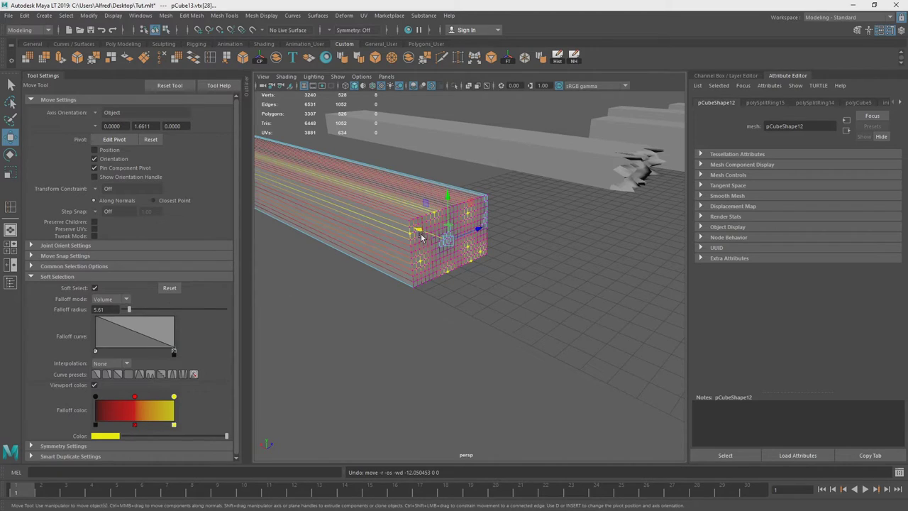
drag(422, 236, 465, 237)
key(ctrl+z)
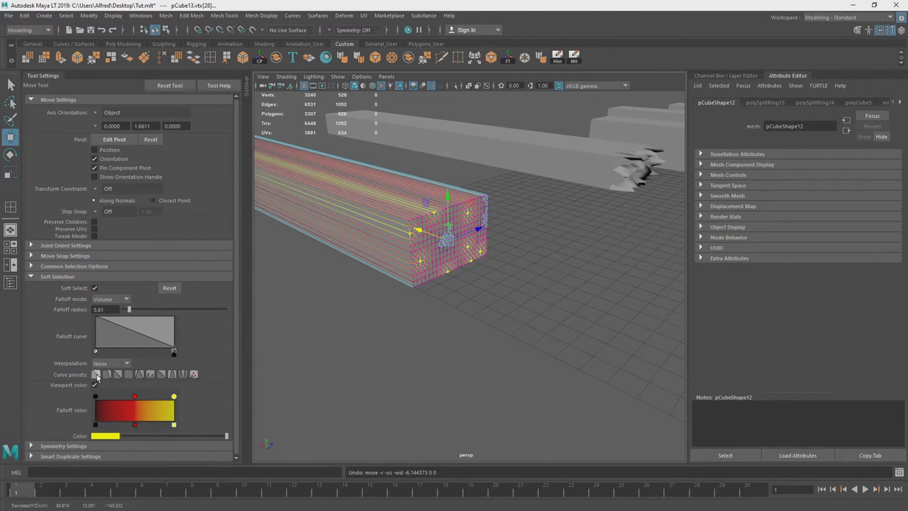
- Try pushing the end vertices inward with the first falloff curve preset, and undo the push
click(96, 375)
drag(422, 229, 463, 242)
key(ctrl+z)
- Restore the linear falloff curve, push the selected end vertices into the plank, and clear the selection
click(117, 380)
alt+drag(521, 260, 398, 228)
click(426, 305)
alt+drag(425, 305, 459, 294)
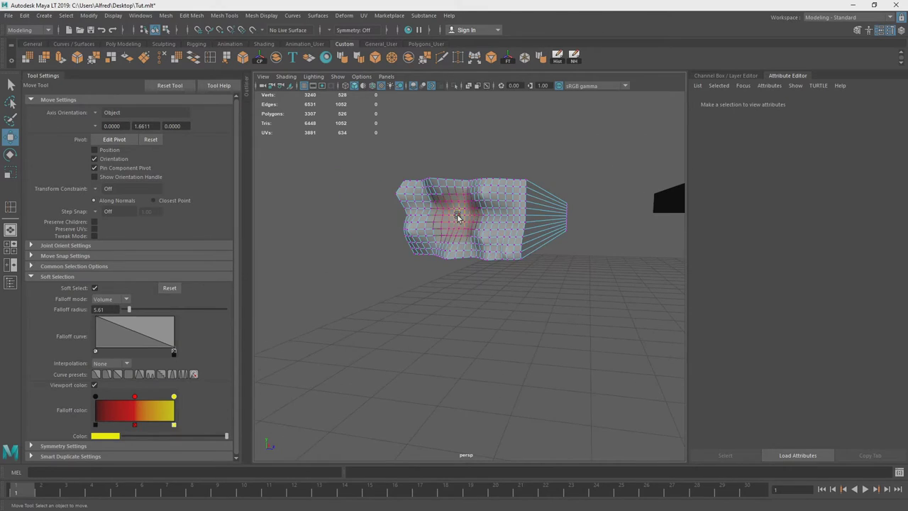
- Select five more scattered vertices on the end face and move them along the plank's length
click(460, 215)
shift+click(505, 200)
shift+click(479, 244)
shift+click(416, 215)
shift+click(424, 188)
alt+drag(479, 205, 423, 262)
- Select another group of vertices across the end face and its borders and push them into the plank
click(446, 305)
shift+click(457, 249)
shift+click(395, 234)
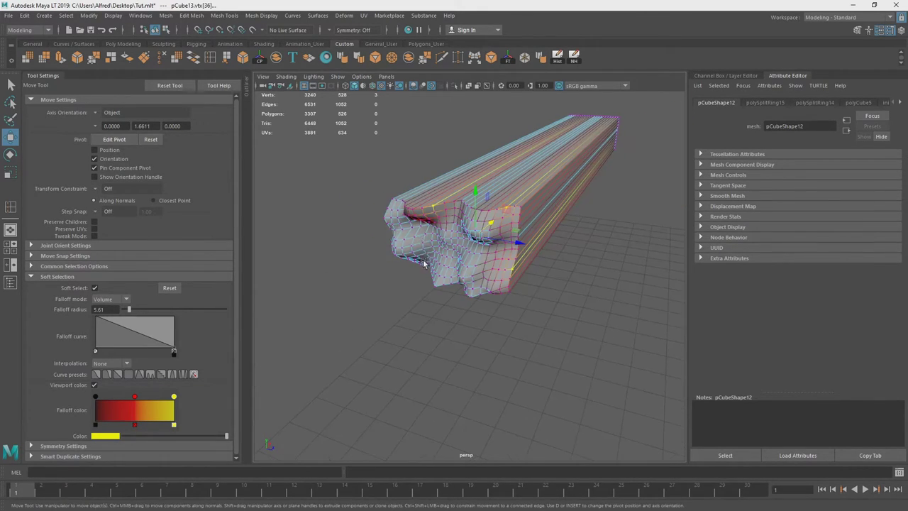
shift+click(423, 241)
shift+click(458, 268)
drag(483, 234, 496, 222)
click(456, 287)
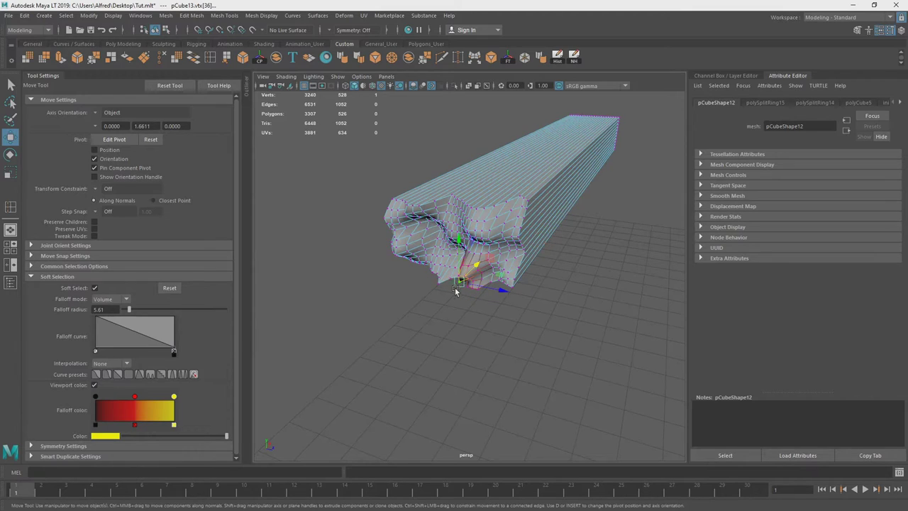
- Set the soft-select falloff radius to 2 and start a new selection of scattered end-face vertices
key(F8)
click(106, 310)
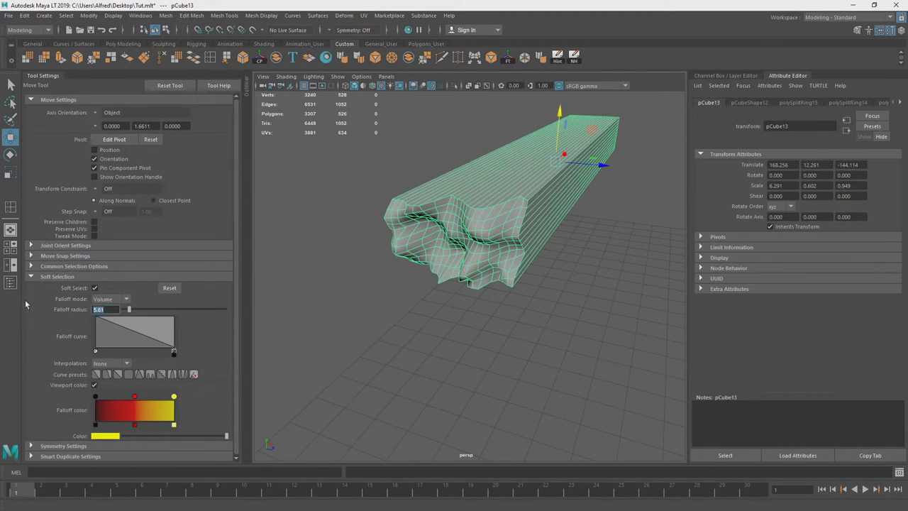
text(2)
key(Return)
right_drag(448, 236, 417, 240)
alt+drag(426, 241, 474, 213)
shift+click(456, 202)
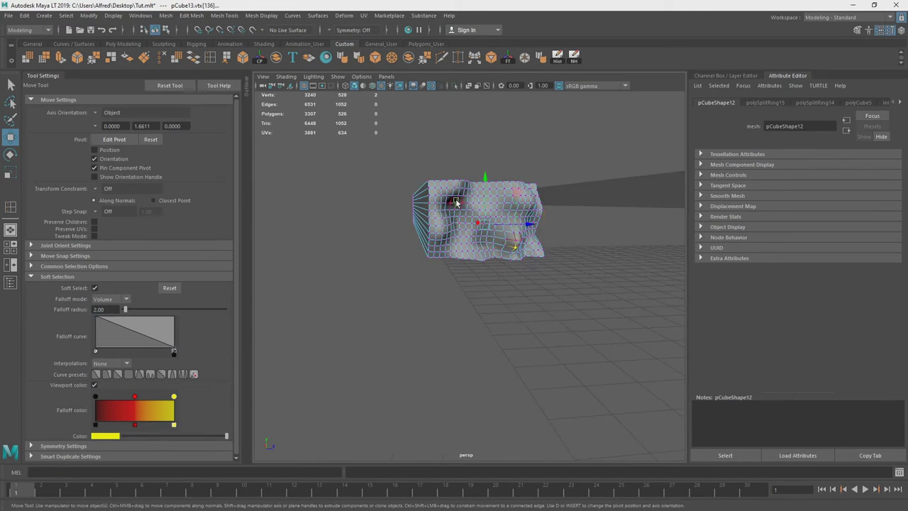
- Set the falloff radius to 3.5, add more end-face vertices to the selection, and pull them outward into splinters
drag(100, 309, 4, 275)
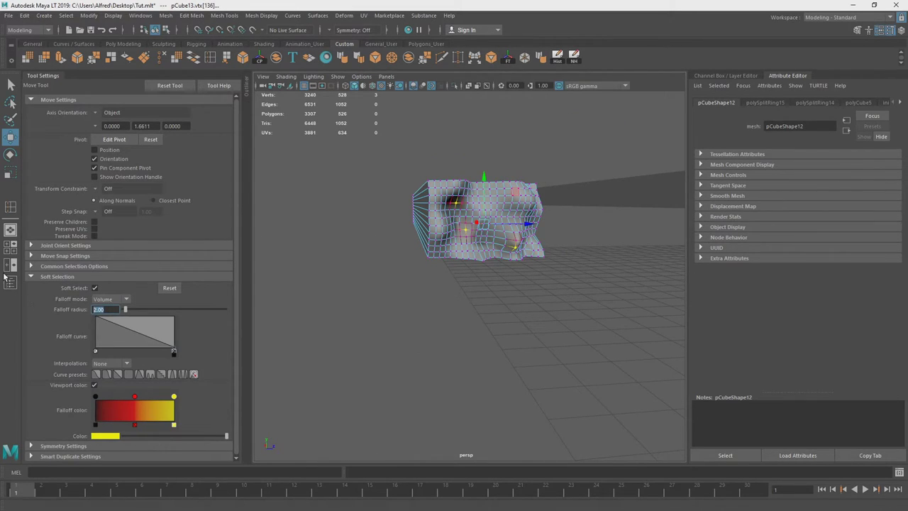
text(3.5)
key(Return)
alt+drag(284, 288, 425, 319)
shift+click(487, 201)
alt+drag(527, 208, 393, 211)
shift+click(517, 238)
shift+click(511, 272)
shift+click(526, 203)
shift+double_click(414, 253)
key(ctrl+z)
mouse_move(480, 223)
mouse_down()
mouse_move(464, 244)
mouse_move(468, 236)
mouse_up()
- Select four vertices between the splinters and move them along the plank's length
click(435, 239)
shift+click(500, 222)
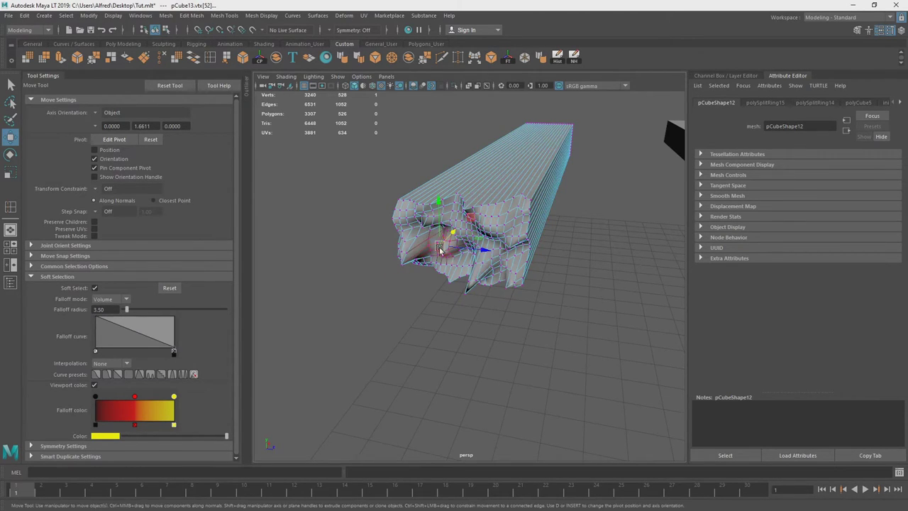
shift+click(499, 266)
shift+click(433, 272)
alt+drag(433, 272, 488, 275)
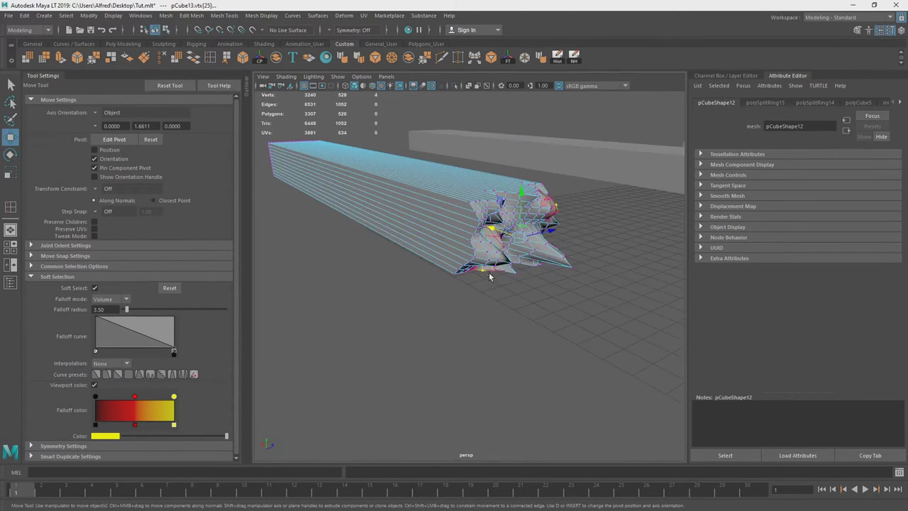
click(492, 227)
- Select and move vertices on the rim of the splintered end along the plank's length, and return to object mode
alt+drag(492, 227, 468, 260)
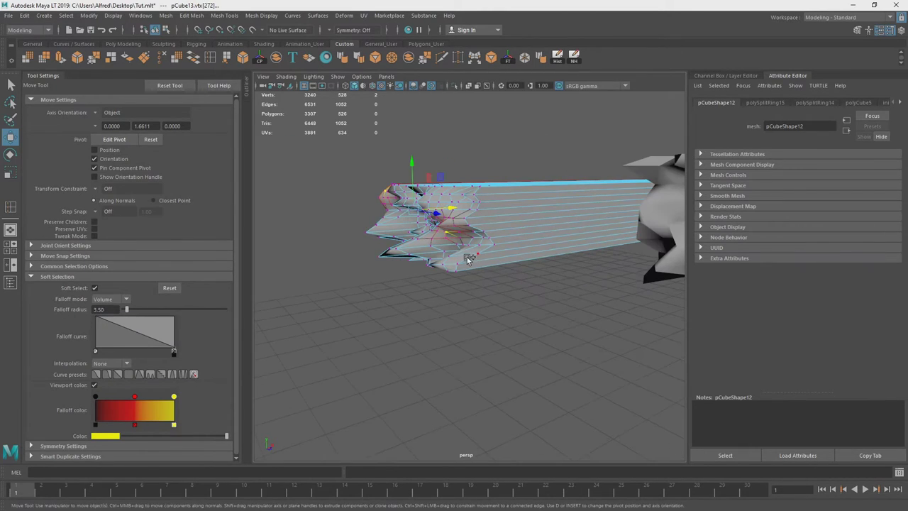
shift+click(468, 259)
alt+drag(488, 201, 481, 228)
right_drag(481, 228, 522, 168)
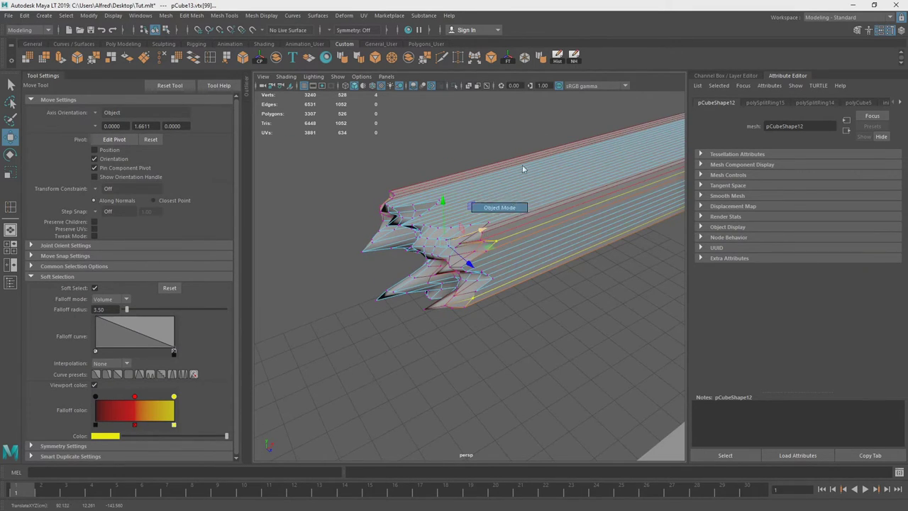
click(526, 135)
scroll(521, 159, down, 5)
alt+drag(482, 264, 495, 237)
- Select the whole splintered plank and scale it down in height
click(466, 250)
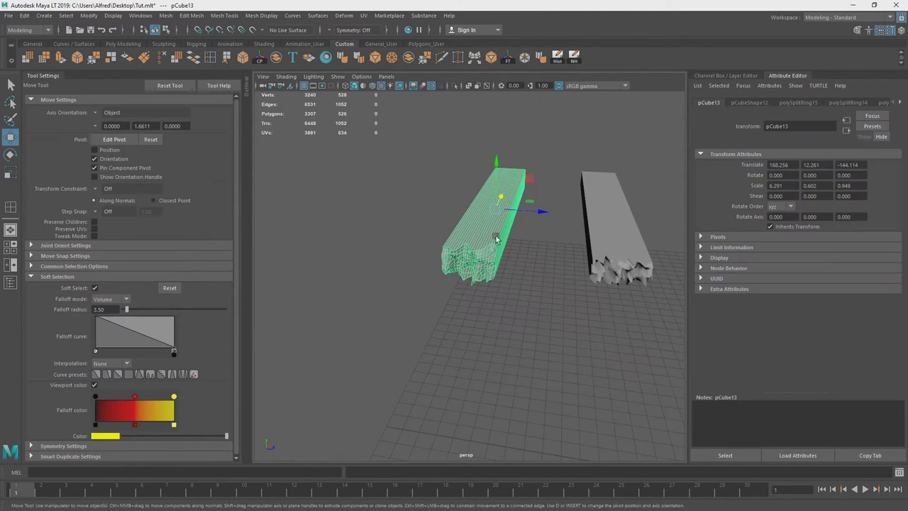
key(r)
drag(496, 166, 439, 247)
click(488, 212)
- Select the tip vertices of the lower splinter and enlarge the soft-select falloff radius for moving them
right_drag(441, 248, 402, 249)
scroll(409, 277, up, 4)
drag(373, 259, 392, 292)
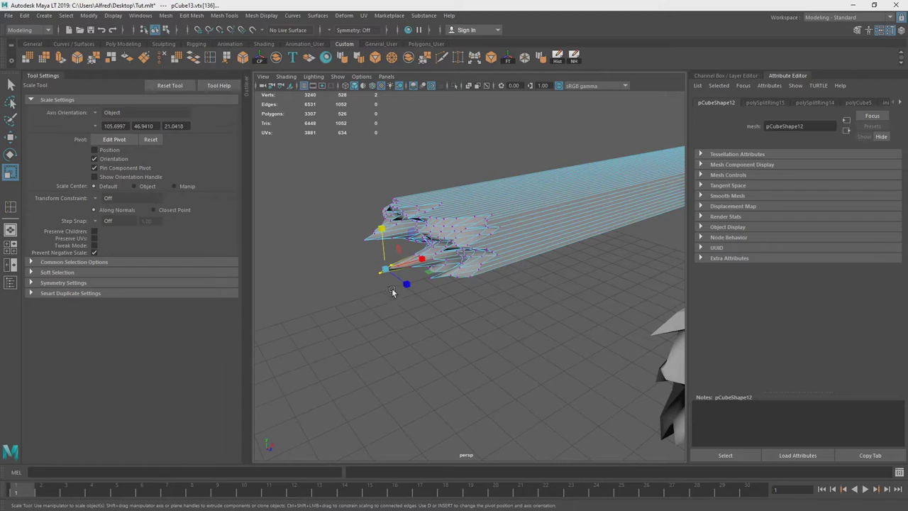
key(w)
drag(137, 309, 130, 310)
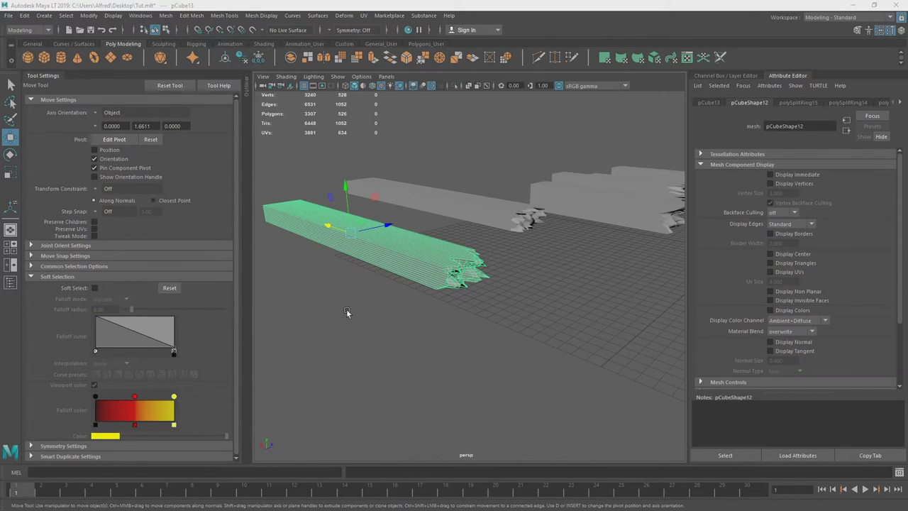
alt+drag(349, 257, 397, 253)
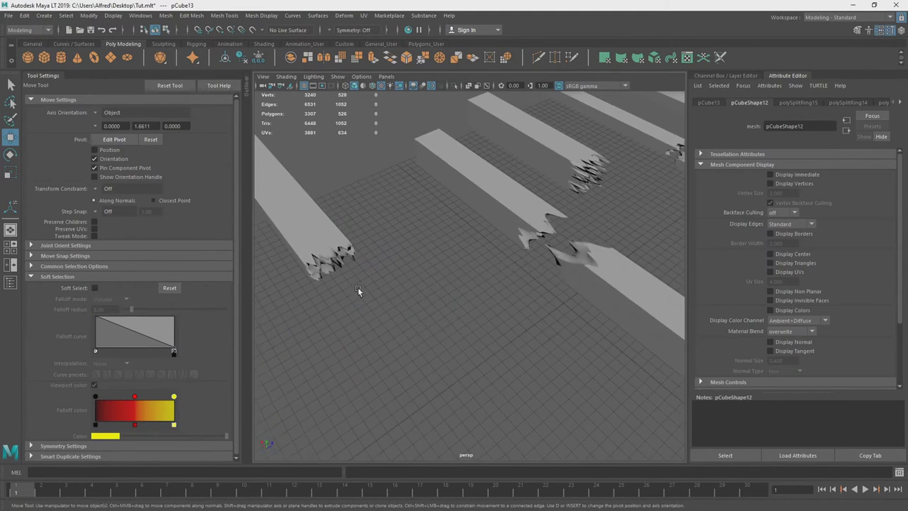
- Select the separated half of the Boolean-cut plank and move it lengthwise until its broken end meets the other half
alt+drag(358, 286, 383, 281)
click(528, 312)
alt+drag(528, 312, 489, 293)
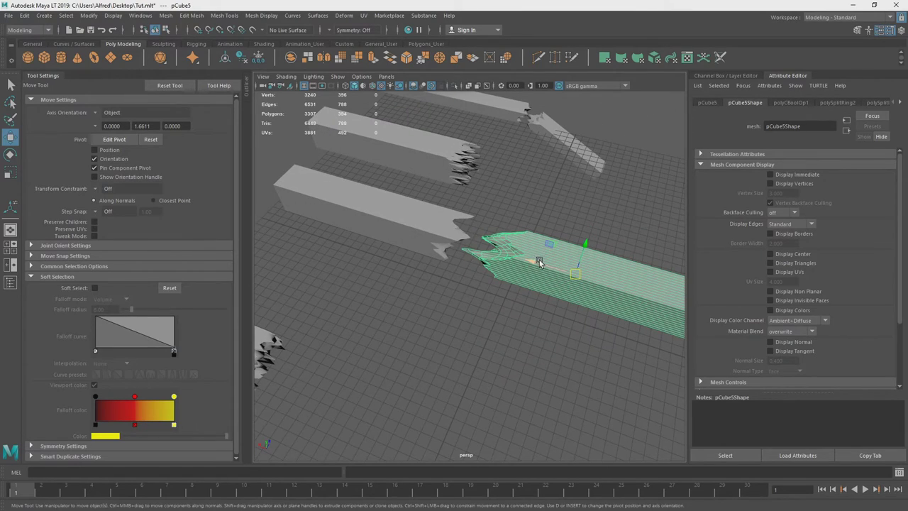
drag(535, 263, 486, 253)
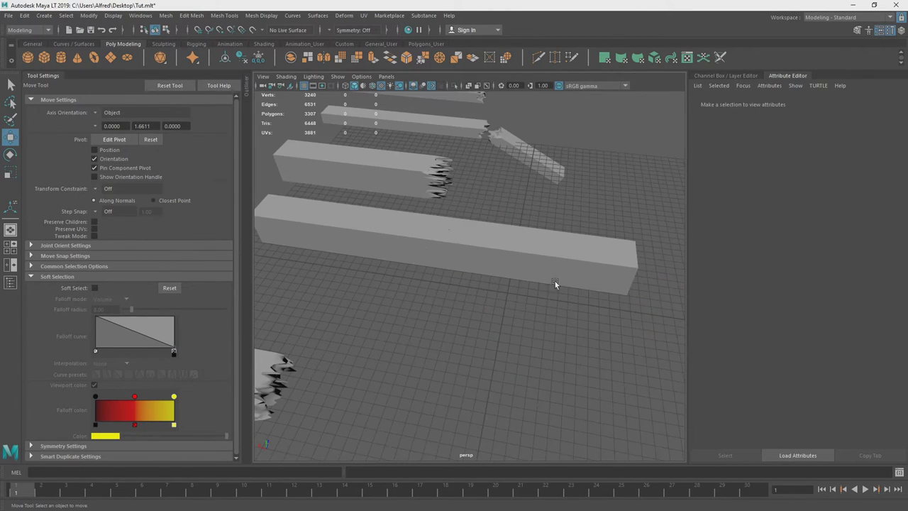
- Rotate that half of the Boolean-cut plank downwards at the break and reposition it so the plank looks snapped
click(555, 281)
key(e)
drag(539, 269, 515, 217)
key(w)
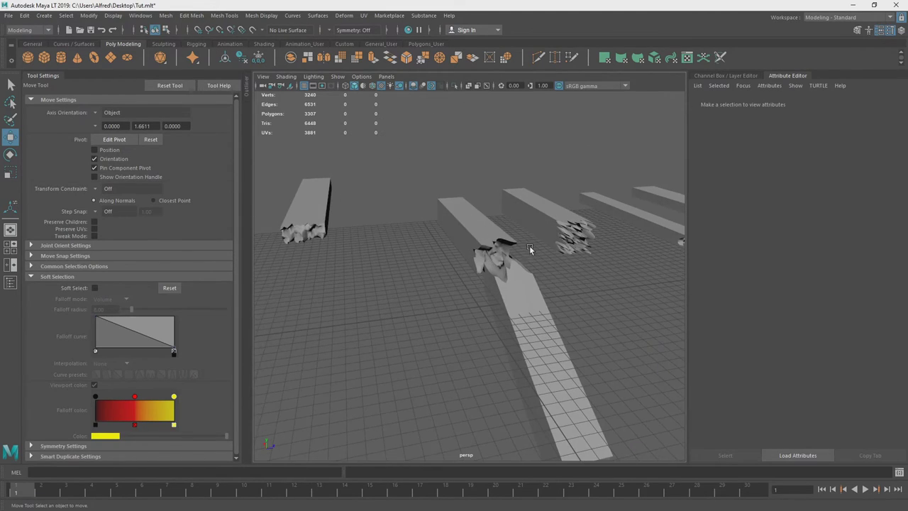
alt+drag(531, 246, 421, 272)
- Select the plank splintered with Soft Select and duplicate it, moving the copy away along the plank's length
click(437, 265)
key(f)
alt+drag(390, 302, 476, 302)
scroll(476, 302, down, 4)
alt+middle_drag(474, 299, 381, 279)
shift+drag(352, 267, 567, 279)
alt+middle_drag(567, 279, 473, 253)
drag(423, 247, 486, 251)
- Delete all faces of the duplicated plank except those of its splintered end
key(F11)
drag(332, 178, 511, 313)
alt+middle_drag(511, 313, 460, 313)
key(Delete)
- Select the remaining splintered end faces and extrude them away from the original plank by about a plank's length
drag(543, 207, 633, 375)
key(f)
alt+drag(602, 311, 543, 276)
scroll(469, 255, down, 5)
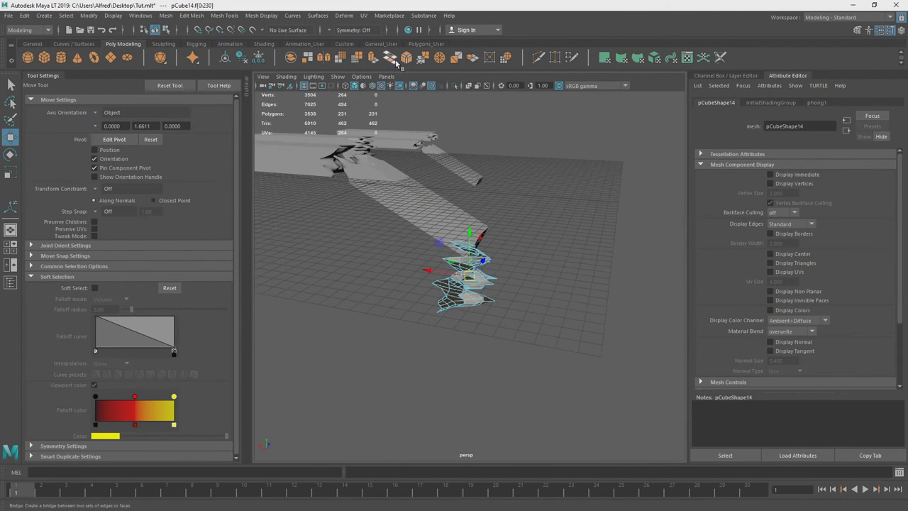
click(372, 57)
key(w)
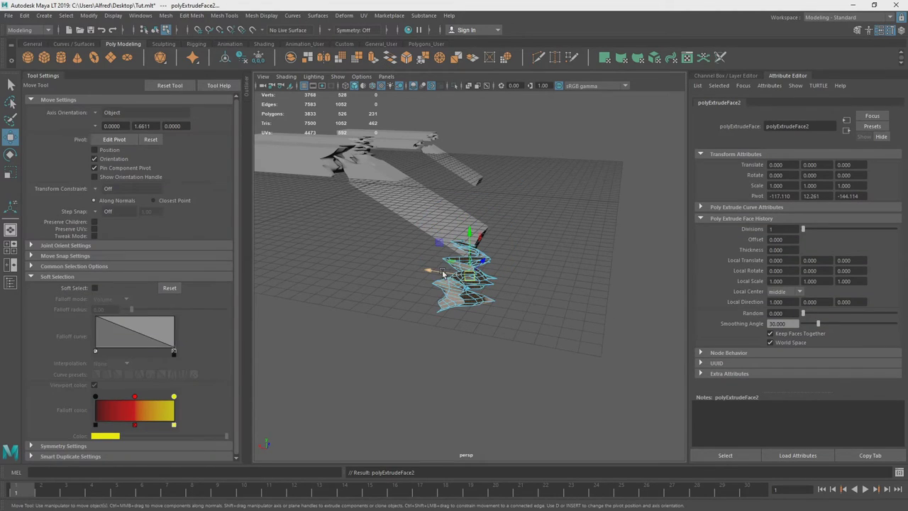
drag(446, 273, 789, 324)
scroll(549, 301, down, 4)
- Scale the extruded end faces flat along the plank's length to give the new half a straight end
key(r)
alt+drag(632, 311, 442, 283)
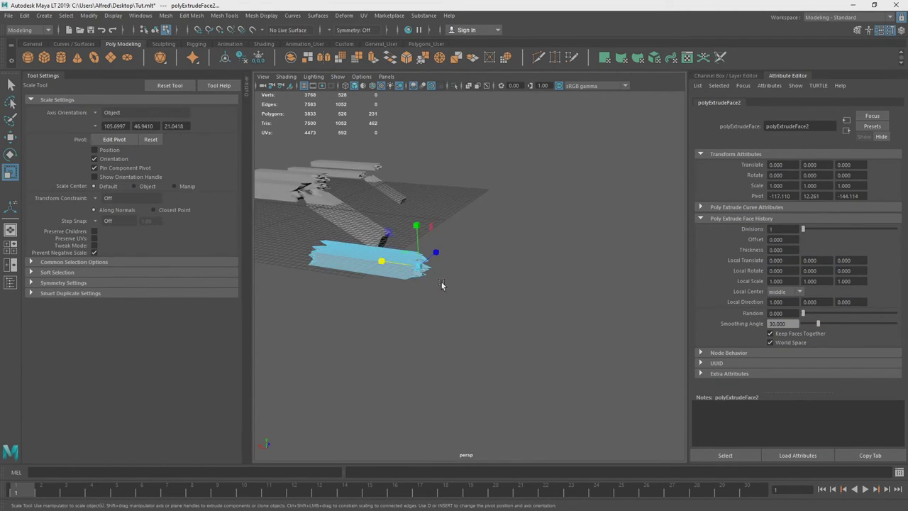
scroll(362, 242, up, 2)
alt+drag(353, 238, 539, 293)
key(w)
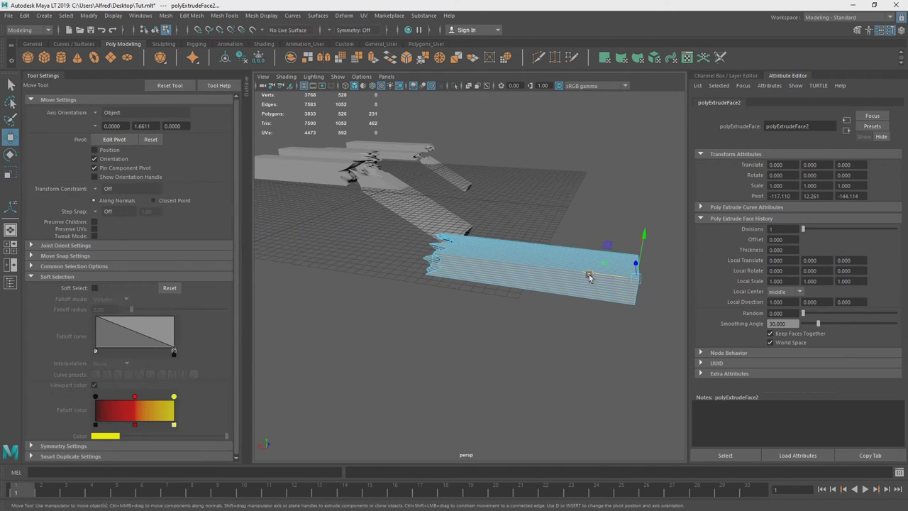
- Return to object mode, centre the new half's pivot and move it lengthwise until it fits against the original splintered end
right_drag(561, 274, 658, 177)
scroll(410, 281, down, 5)
drag(377, 260, 290, 246)
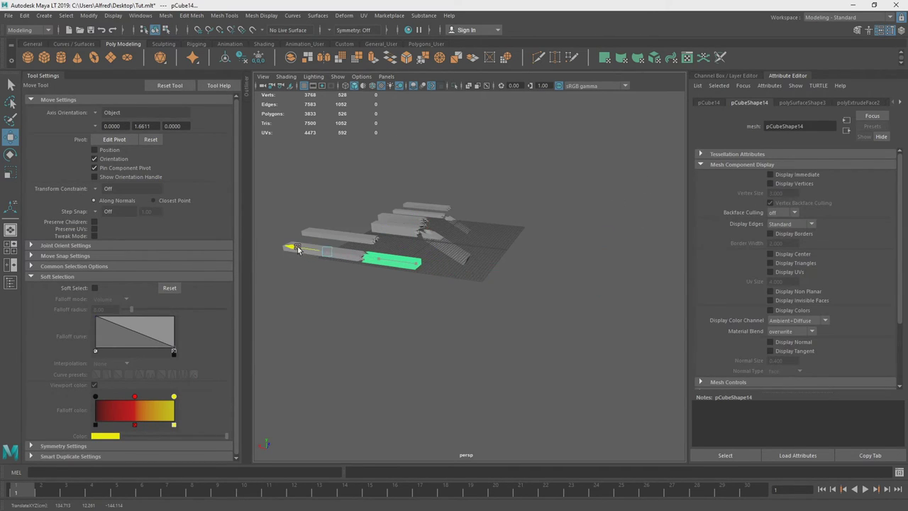
key(f)
click(84, 19)
click(97, 84)
alt+middle_drag(443, 281, 519, 293)
drag(526, 291, 515, 288)
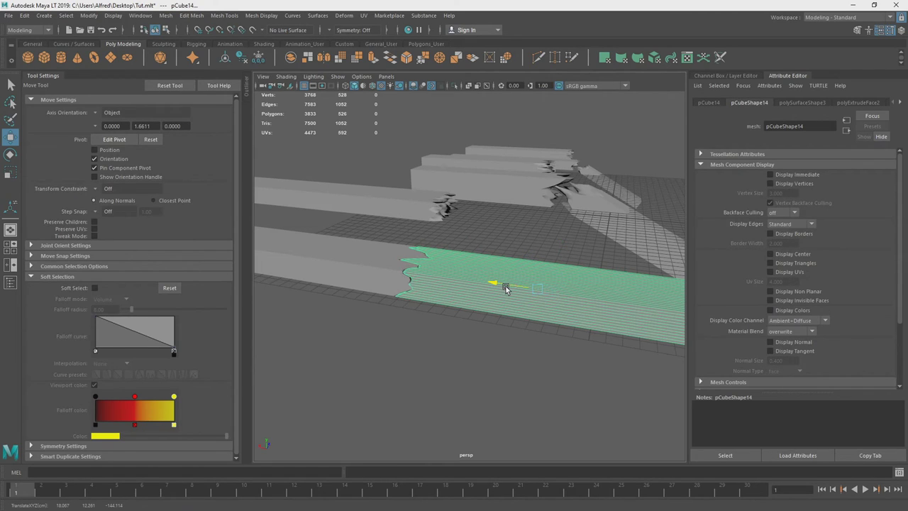
- Rotate the new half downwards at the break and move it so its splinters sit against the original plank's end
click(447, 327)
alt+drag(446, 328, 453, 279)
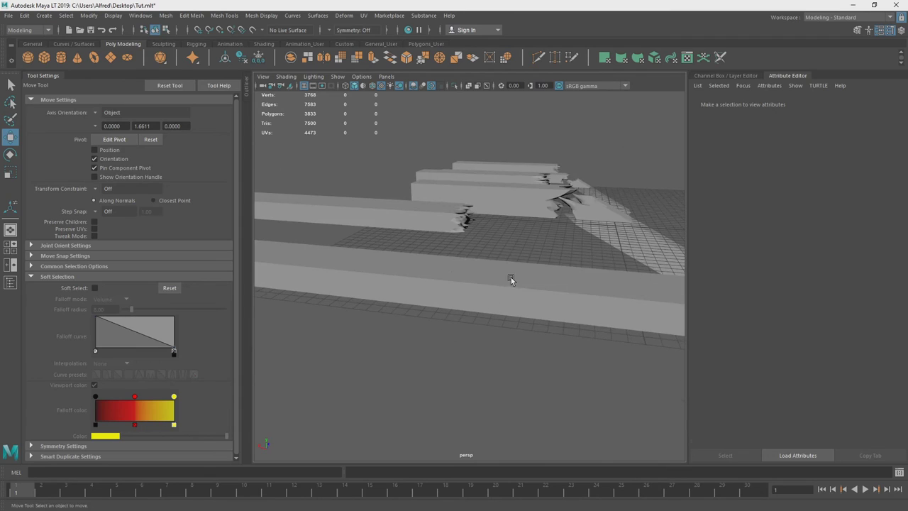
click(588, 271)
key(e)
key(w)
drag(573, 263, 588, 293)
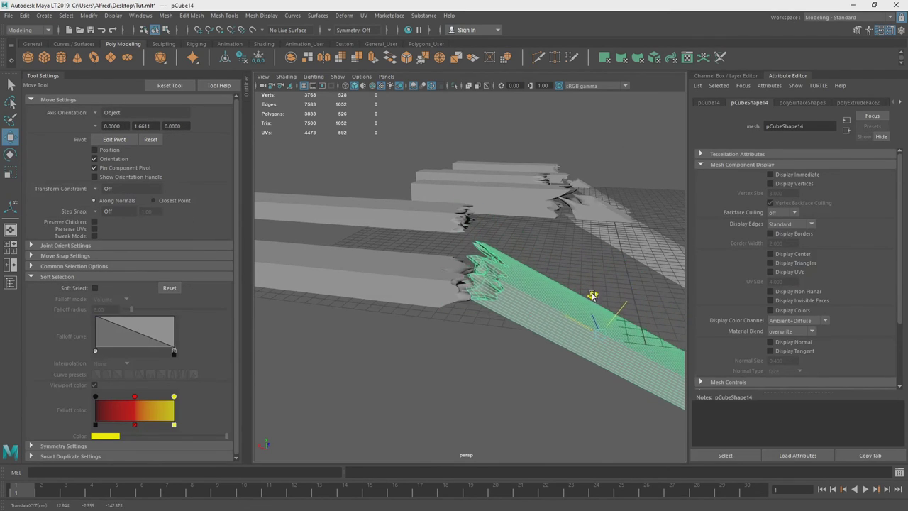
click(600, 263)
alt+drag(600, 263, 499, 359)
click(500, 359)
key(f)
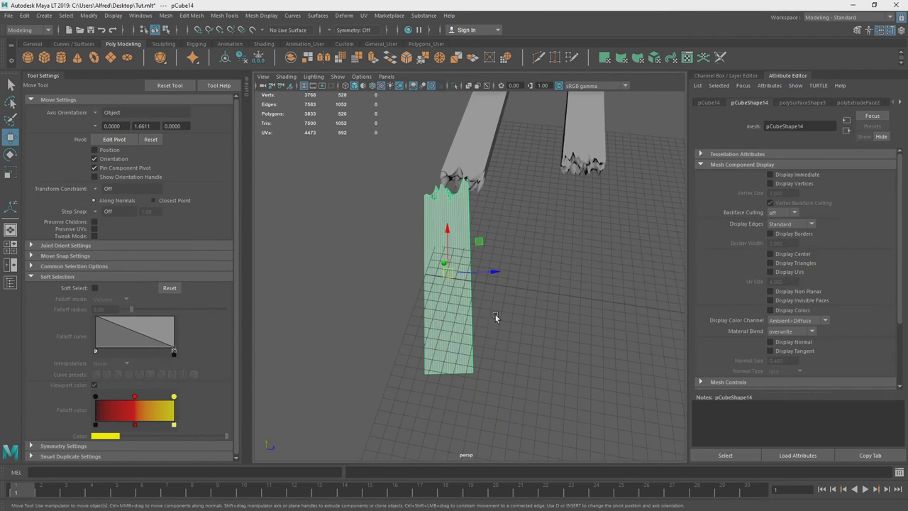
click(492, 245)
alt+drag(493, 246, 435, 285)
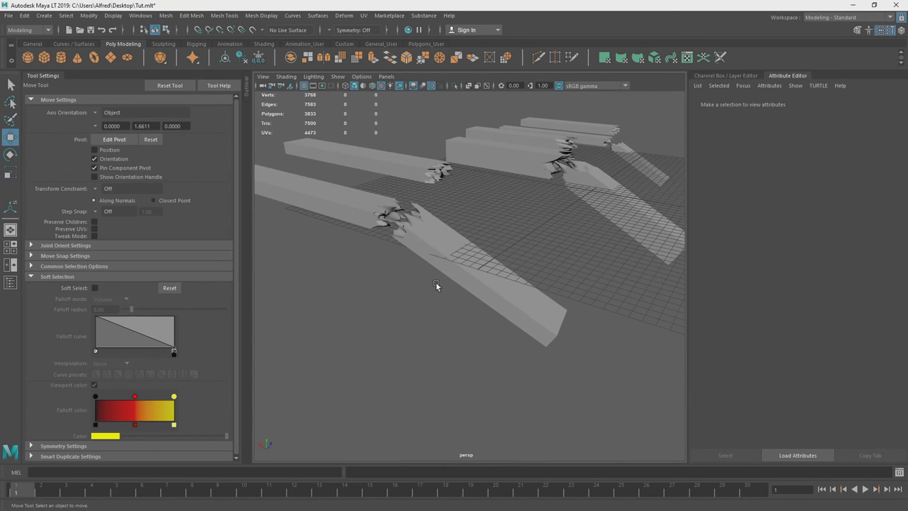